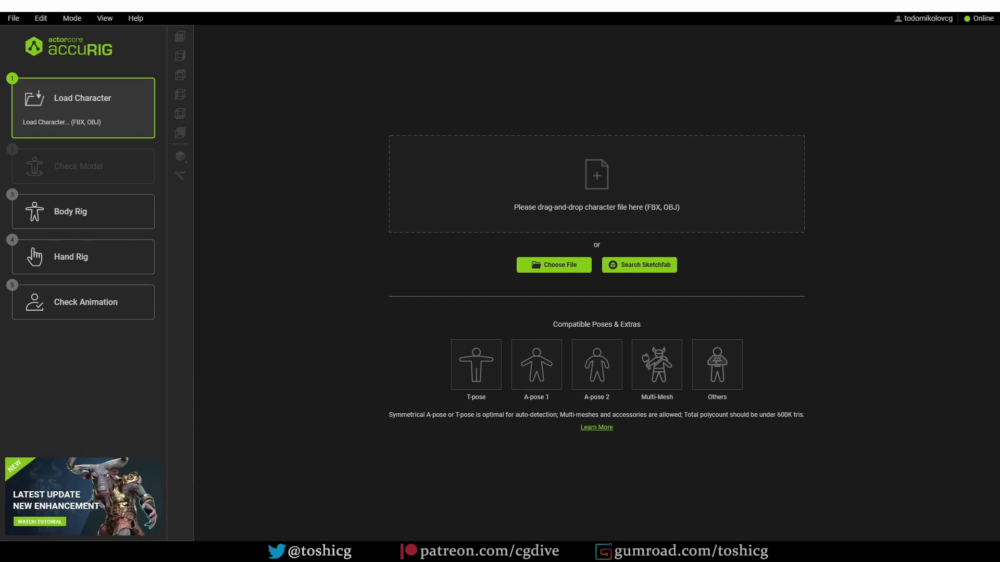
Open Help > Feedback Tracker and view the My Issue list of reported issues.
left_click(136, 19)
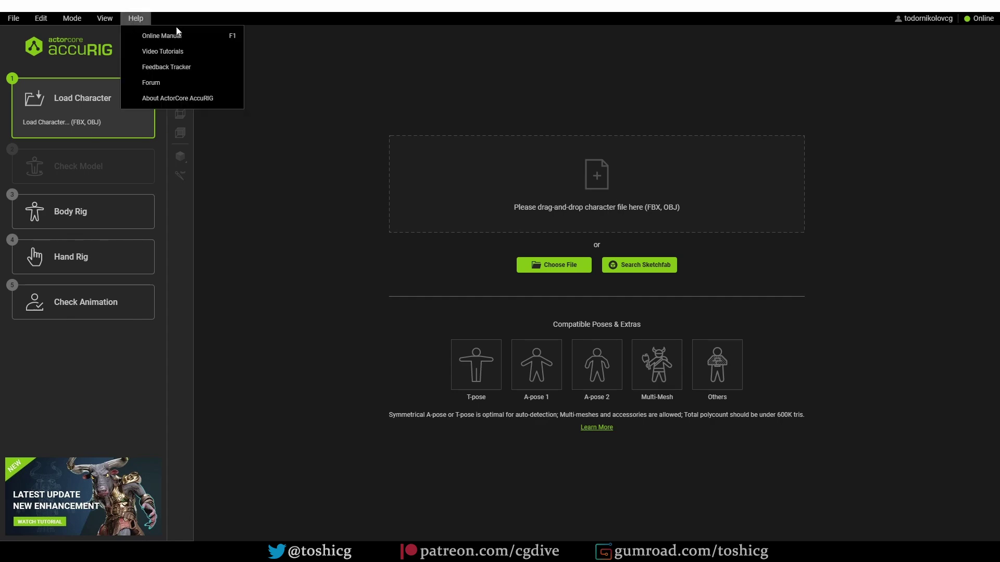
left_click(176, 68)
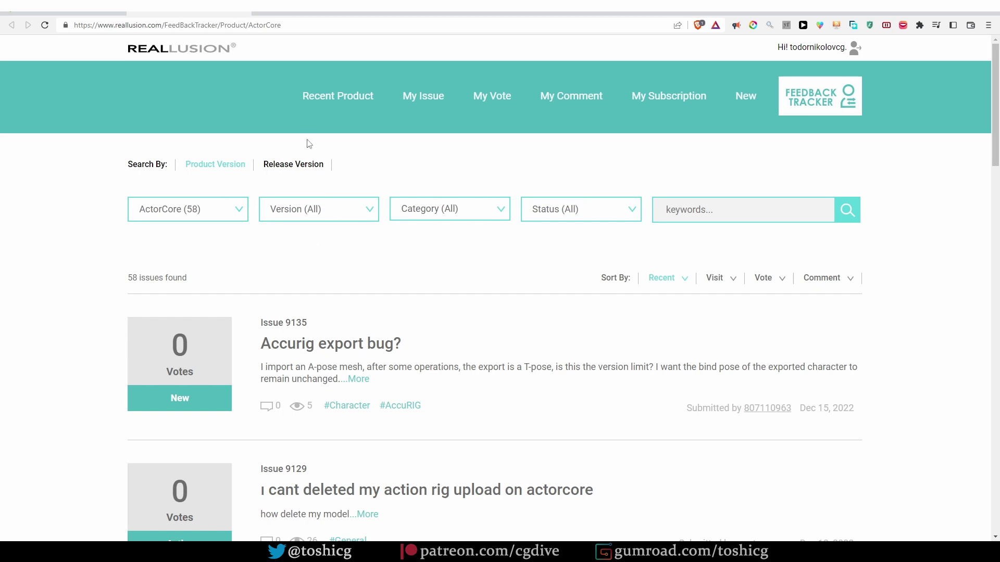
left_click(424, 98)
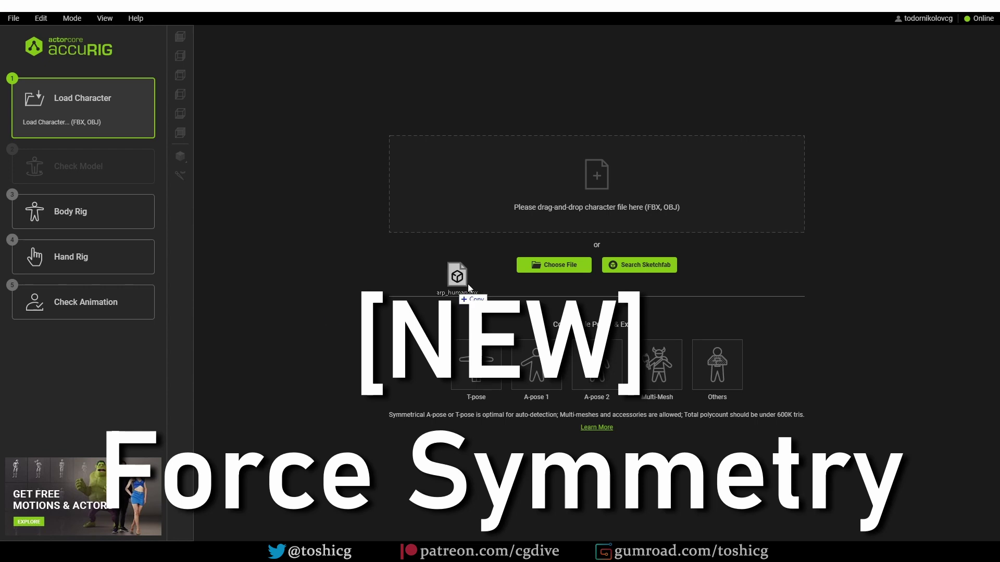
Load arp_human.fbx, tick Force Symmetry, and run Rig Body to place the body joints.
left_click_drag(462, 285, 549, 182)
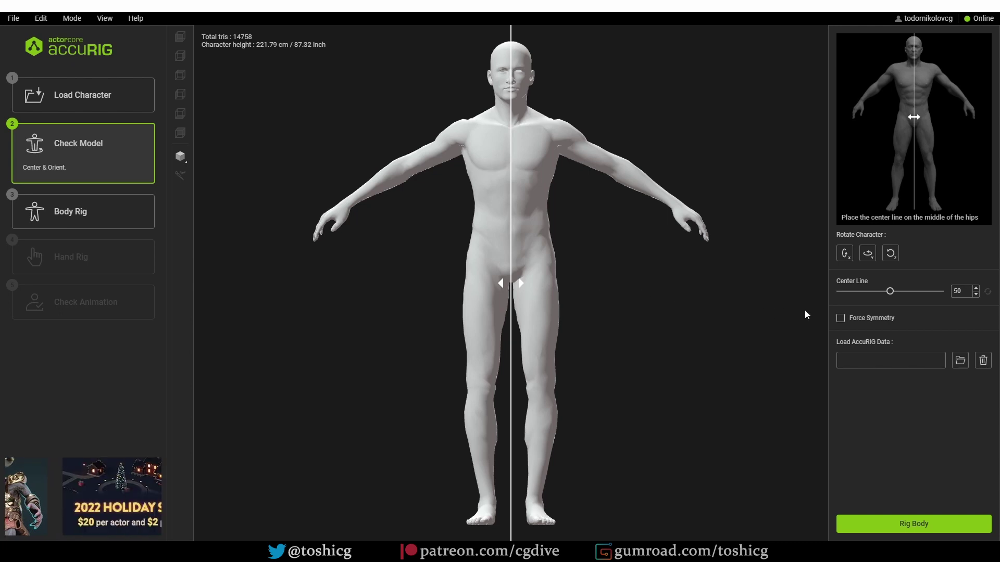
left_click(844, 322)
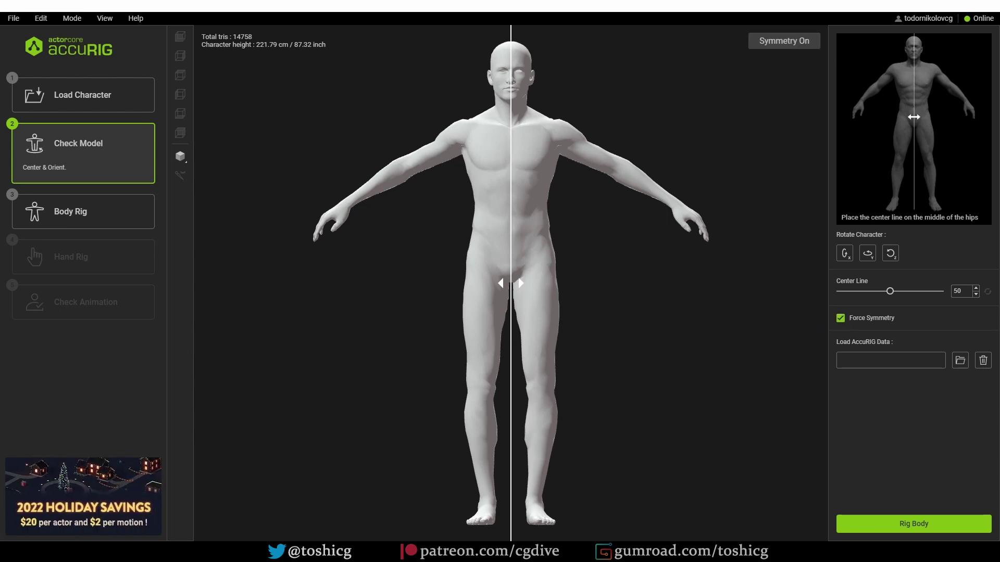
left_click(910, 527)
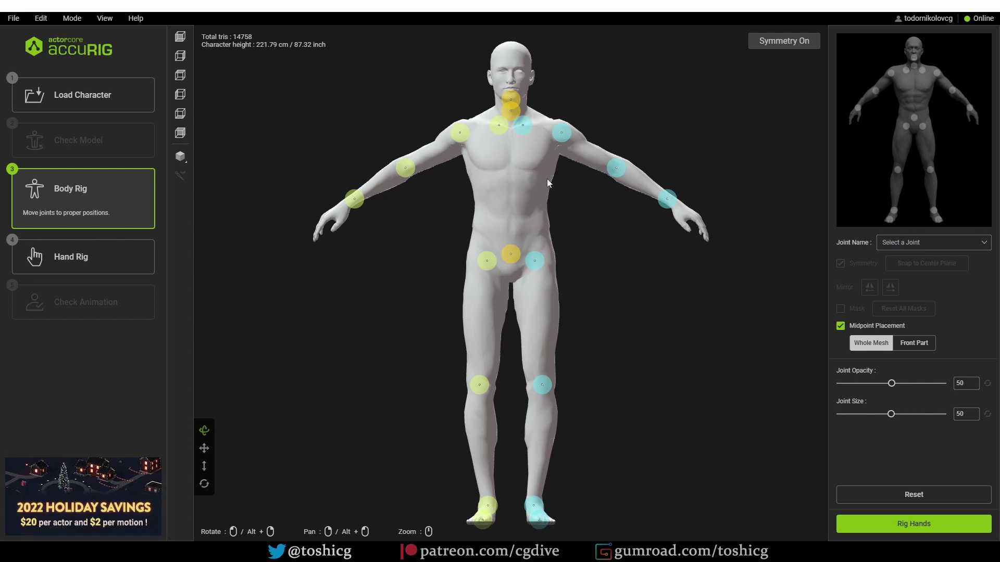
Rig the hands with 5 fingers and drag the thumb's base joint lower on the wrist.
left_click(901, 525)
left_click(471, 300)
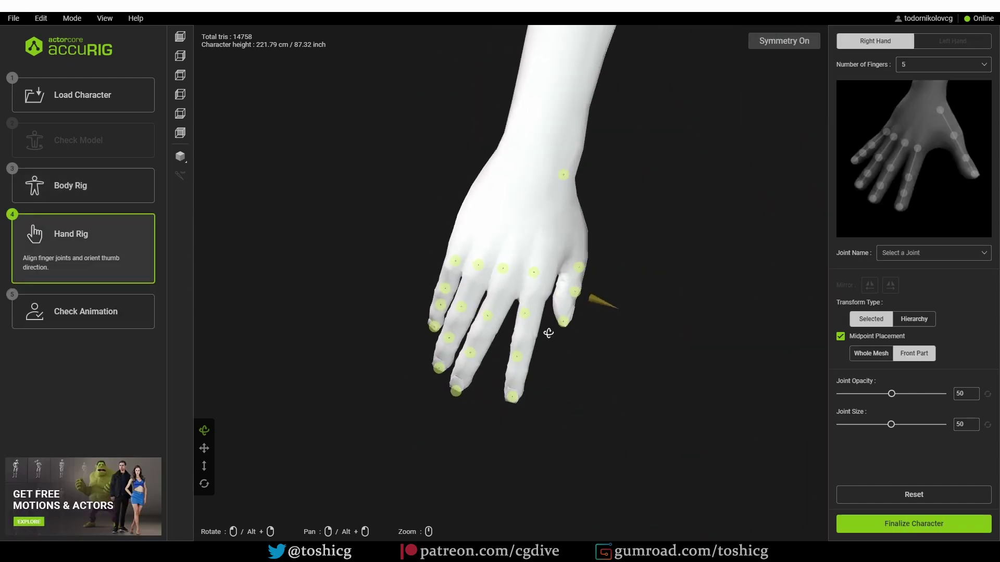
left_click_drag(549, 333, 534, 250)
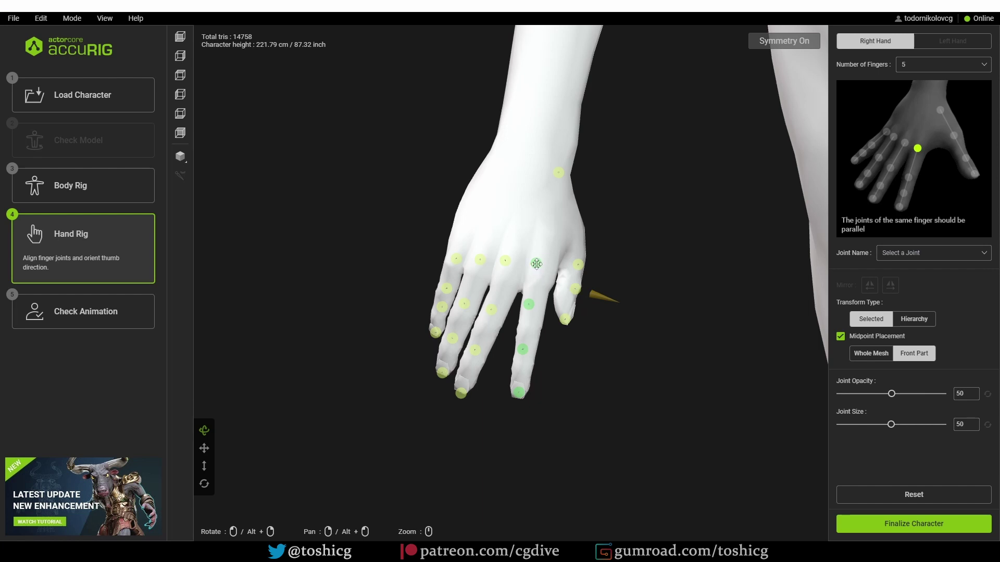
left_click(539, 264)
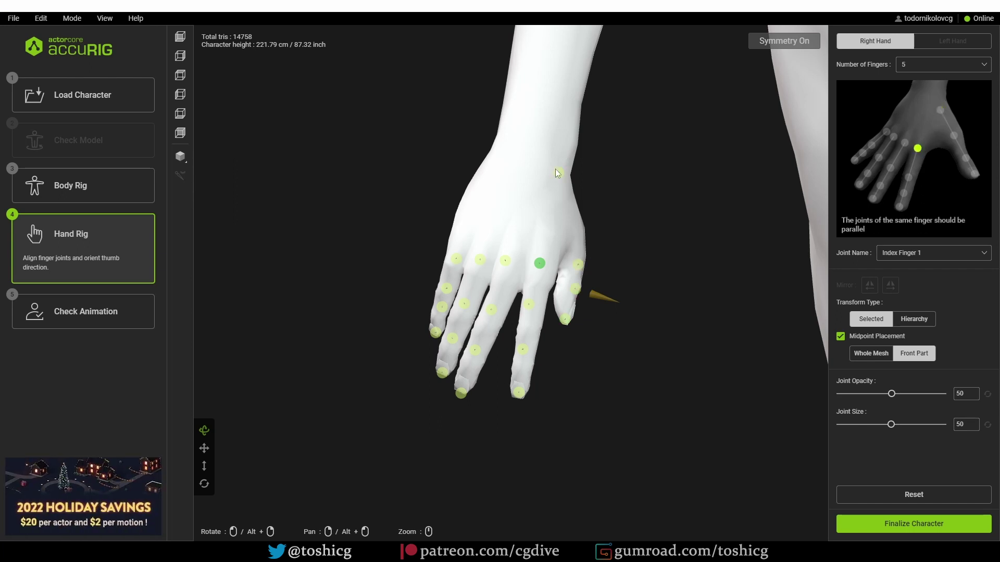
left_click_drag(555, 169, 559, 188)
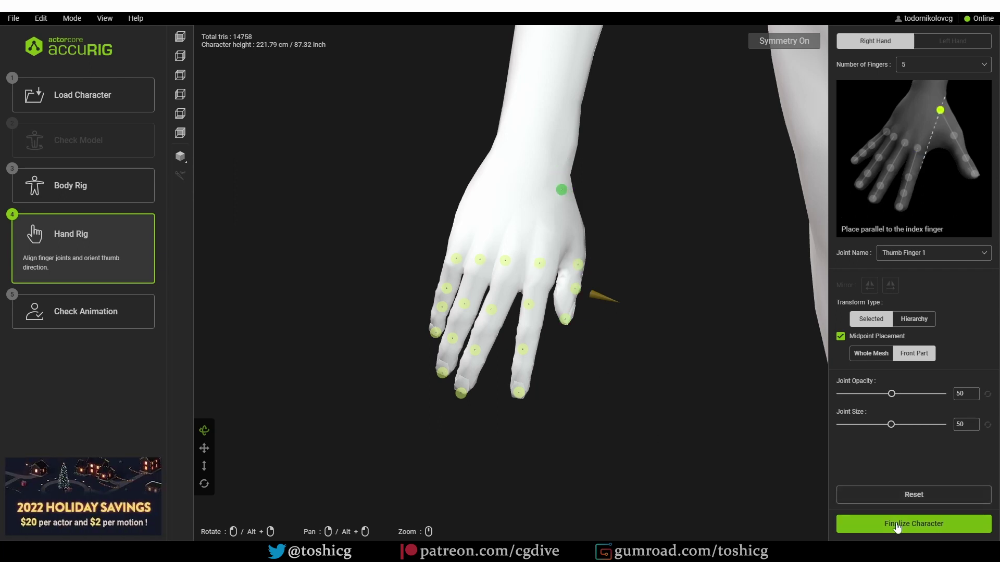
Orbit to view the hand at an angle, then return to the Load Character step.
right_click_drag(567, 209, 642, 413)
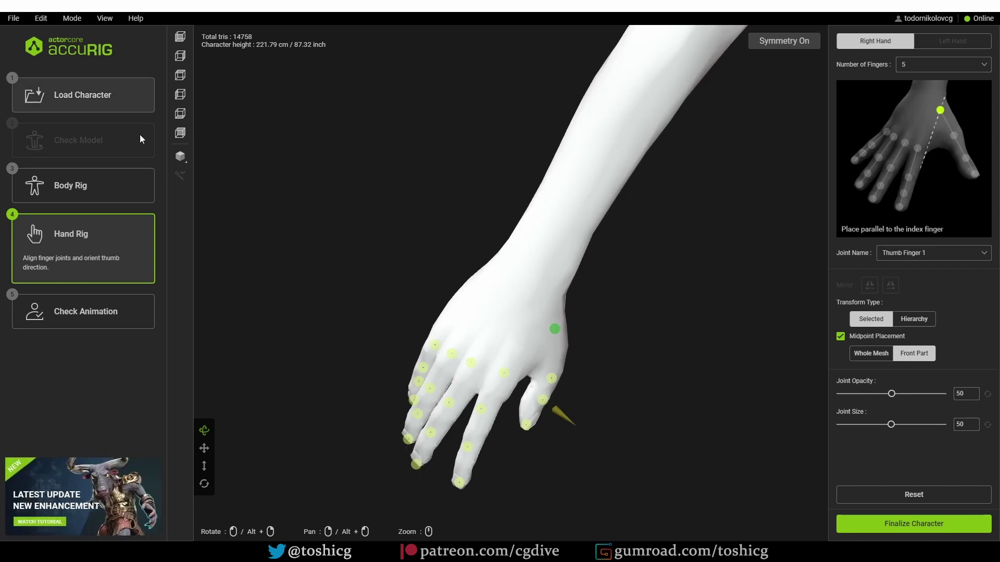
left_click(180, 156)
left_click(239, 195)
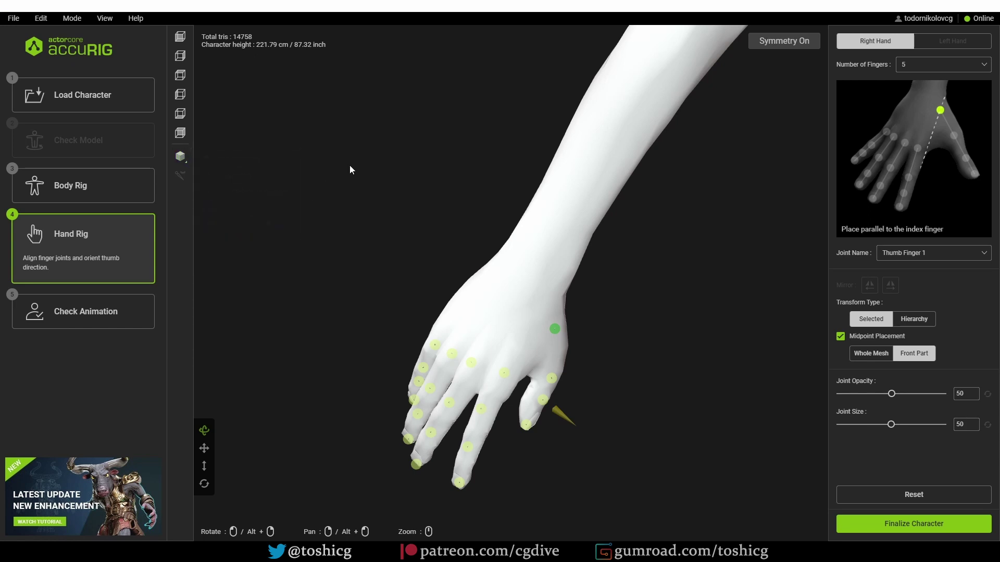
left_click(148, 104)
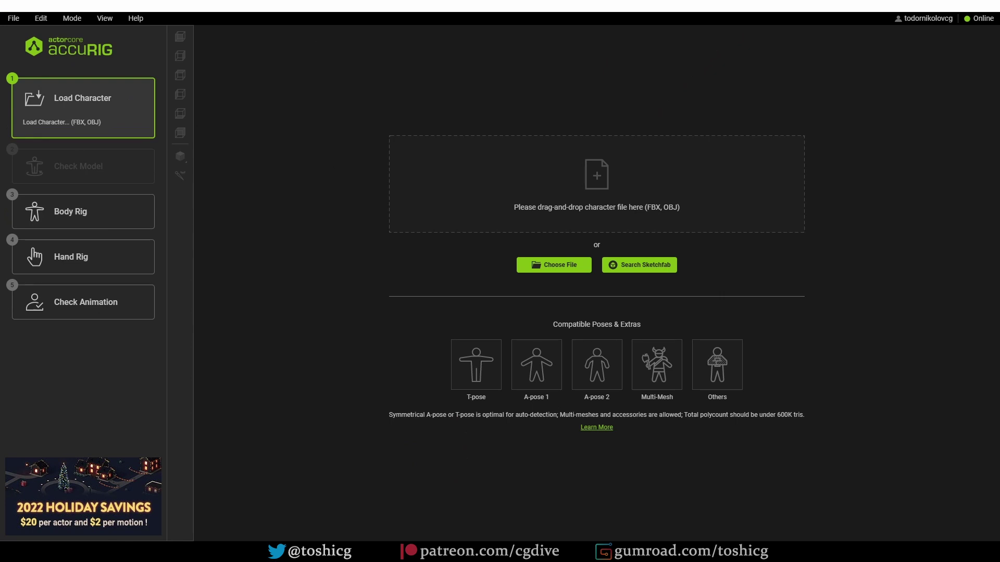
Reload the FBX character and run Rig Body with Force Symmetry left unchecked.
left_click_drag(529, 309, 577, 183)
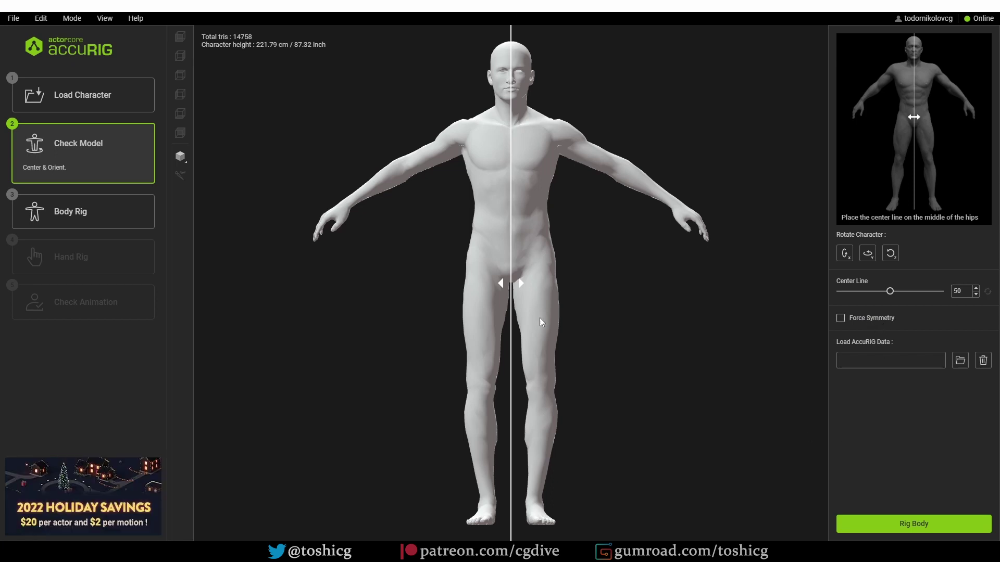
left_click(922, 535)
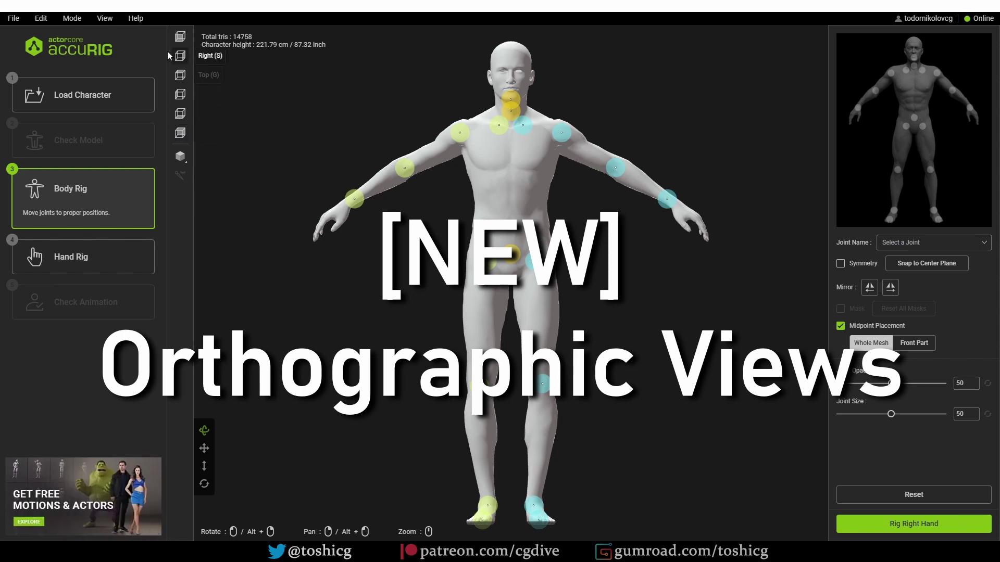
Check the body joints in the Right, Top, Left, Bottom and Back orthographic views.
left_click(170, 54)
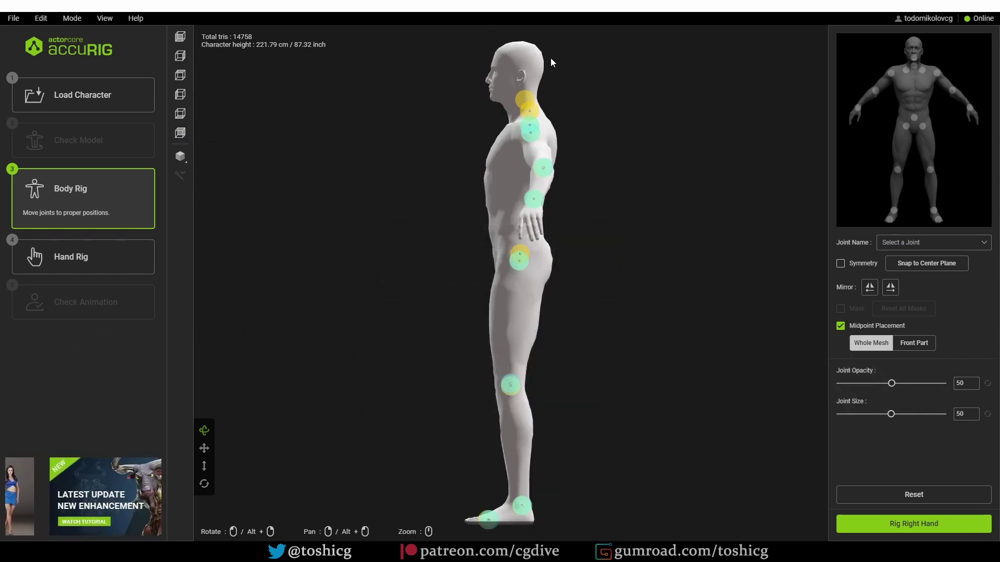
left_click(180, 75)
left_click(181, 97)
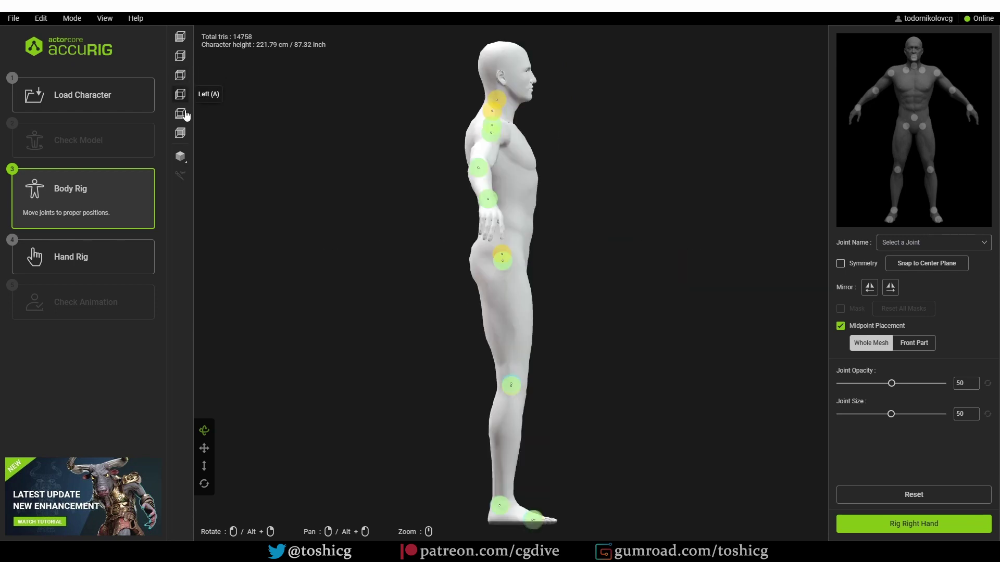
left_click(186, 118)
left_click(181, 133)
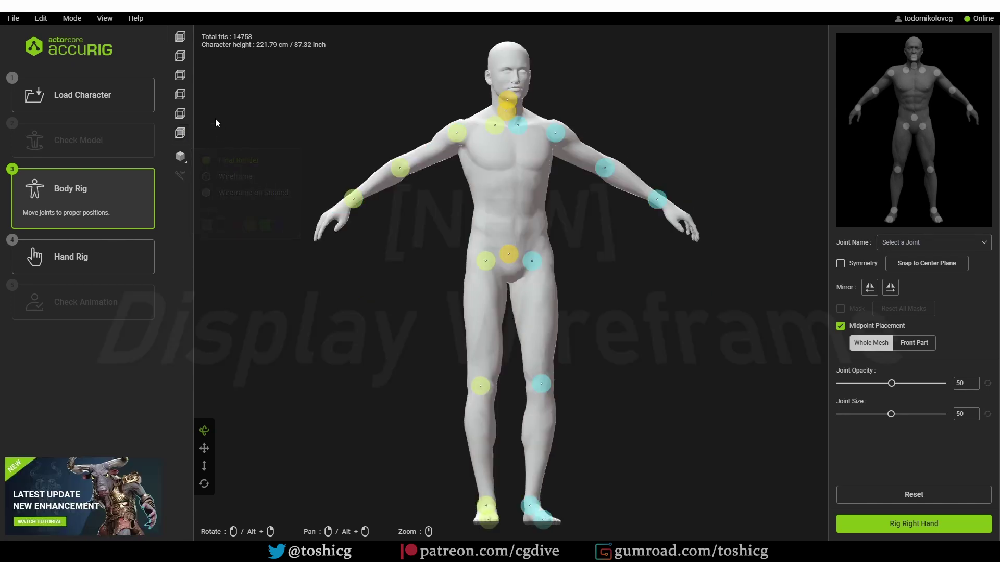
Switch the mesh display to Wireframe on Shaded after trying plain Wireframe and gray lines.
left_click(180, 157)
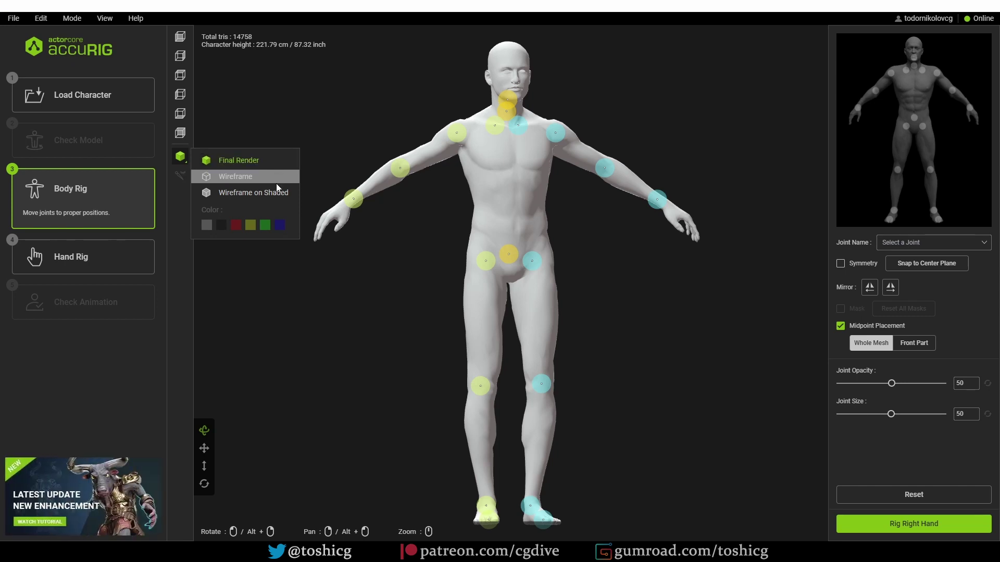
left_click(250, 178)
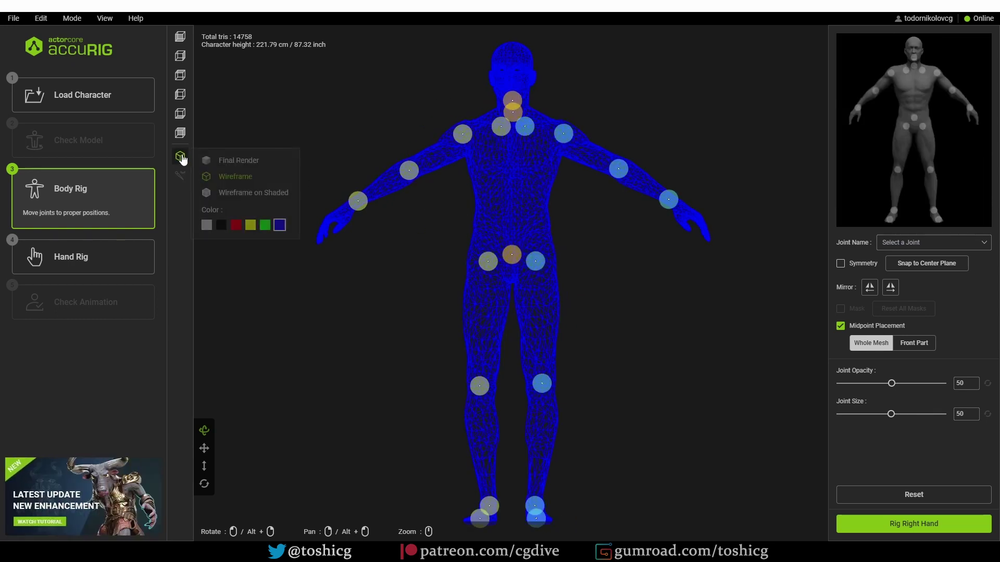
mouse_move(180, 156)
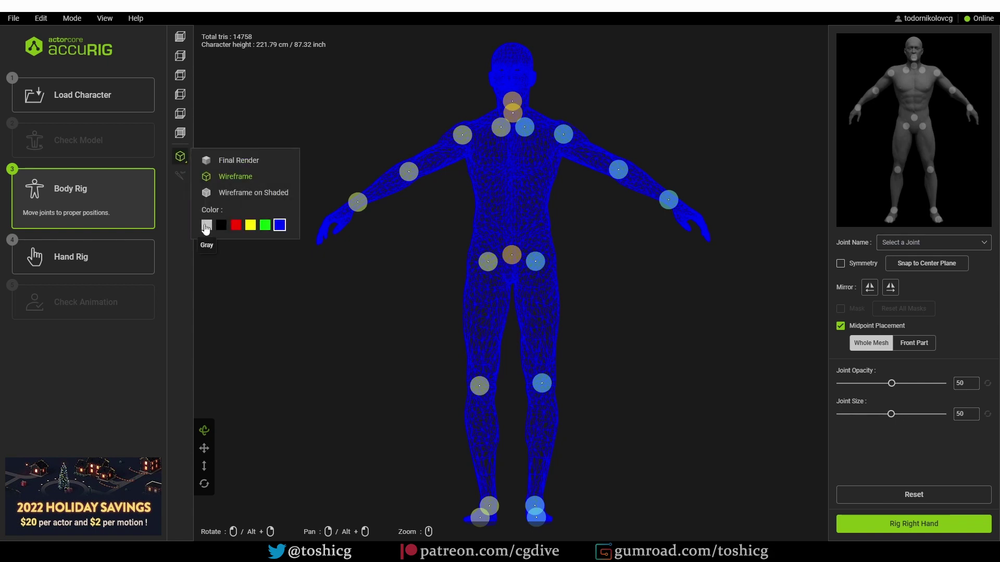
left_click(207, 225)
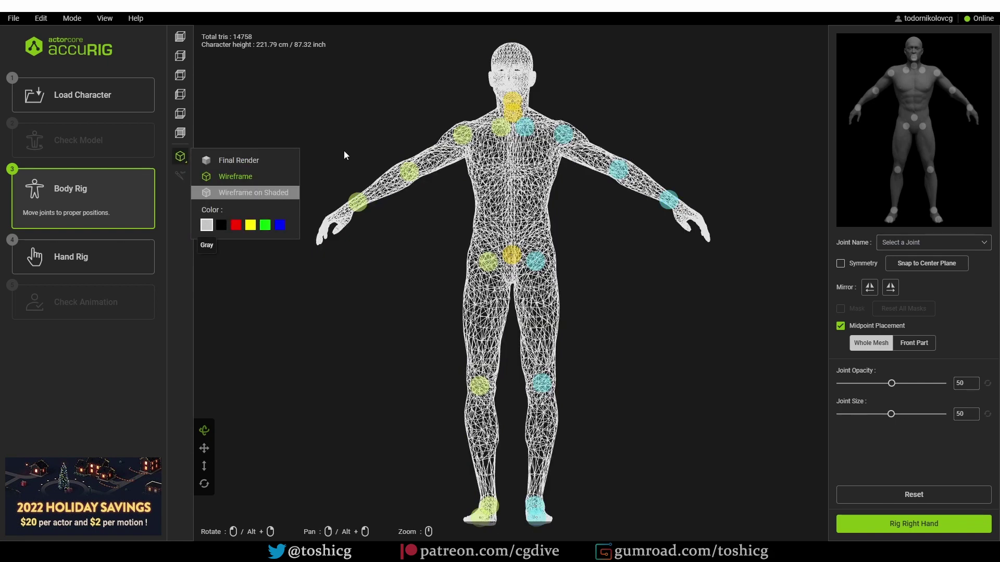
left_click(263, 194)
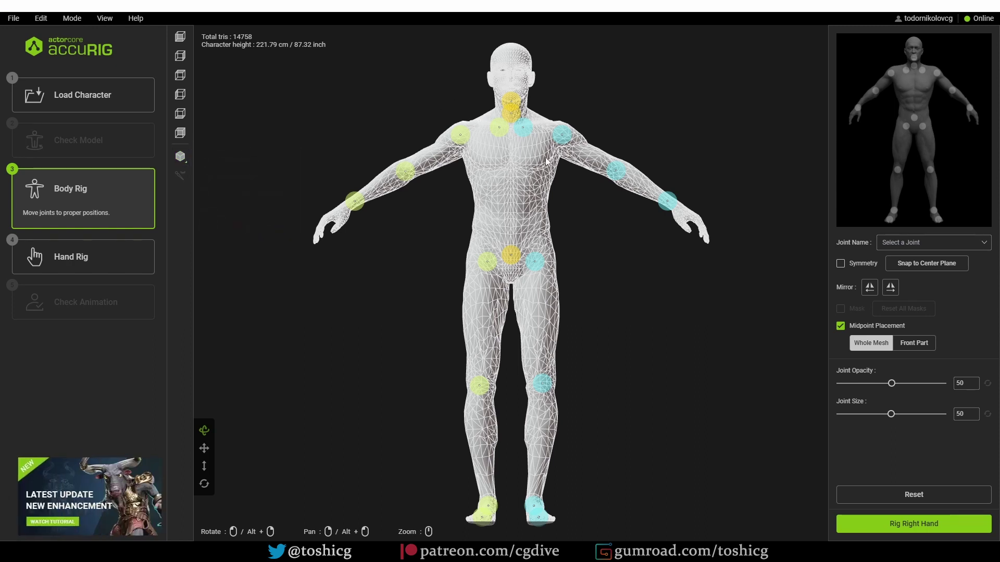
mouse_move(179, 159)
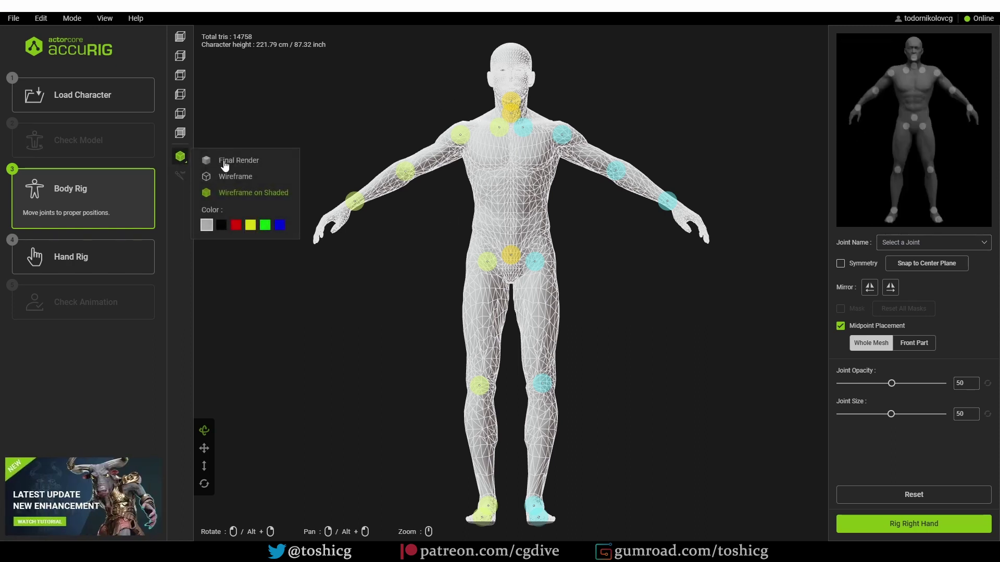
Make the wireframe lines red and orbit and zoom in on the character's back.
left_click(236, 226)
left_click_drag(581, 260, 357, 217)
scroll(363, 207, "up", 3)
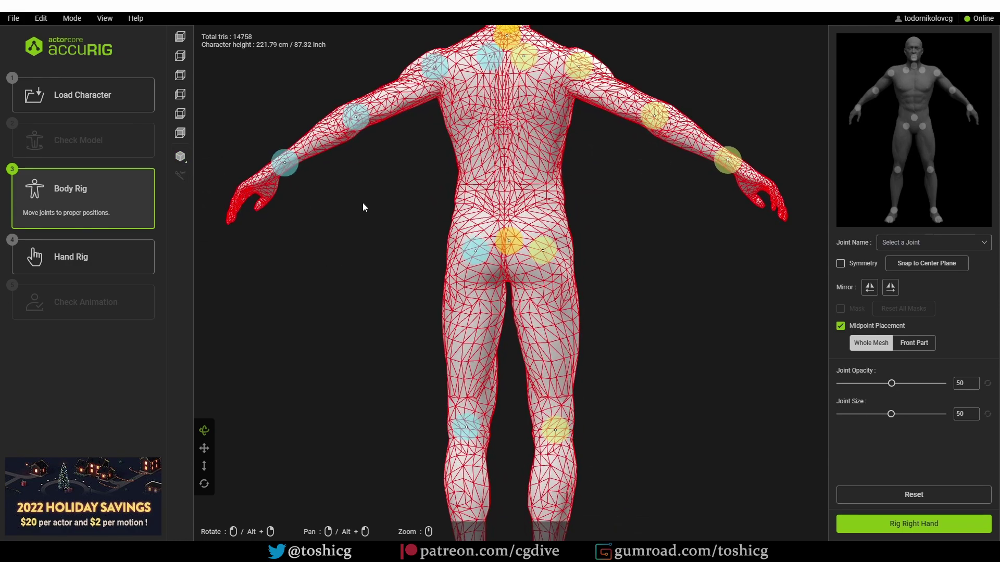
scroll(364, 207, "up", 5)
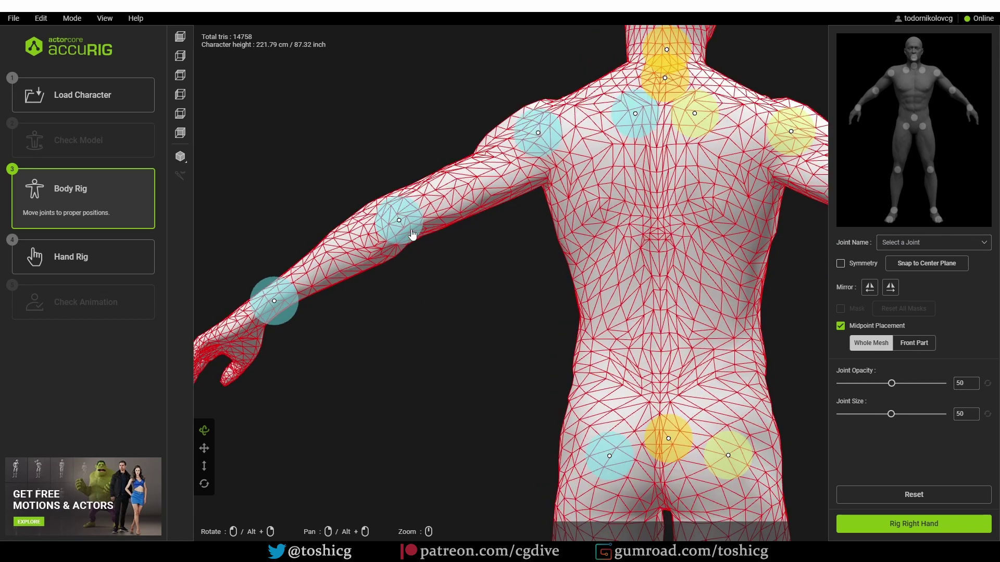
Reposition the Left Forearm joint toward the elbow and nudge the Left Hand wrist joint.
left_click_drag(412, 235, 446, 216)
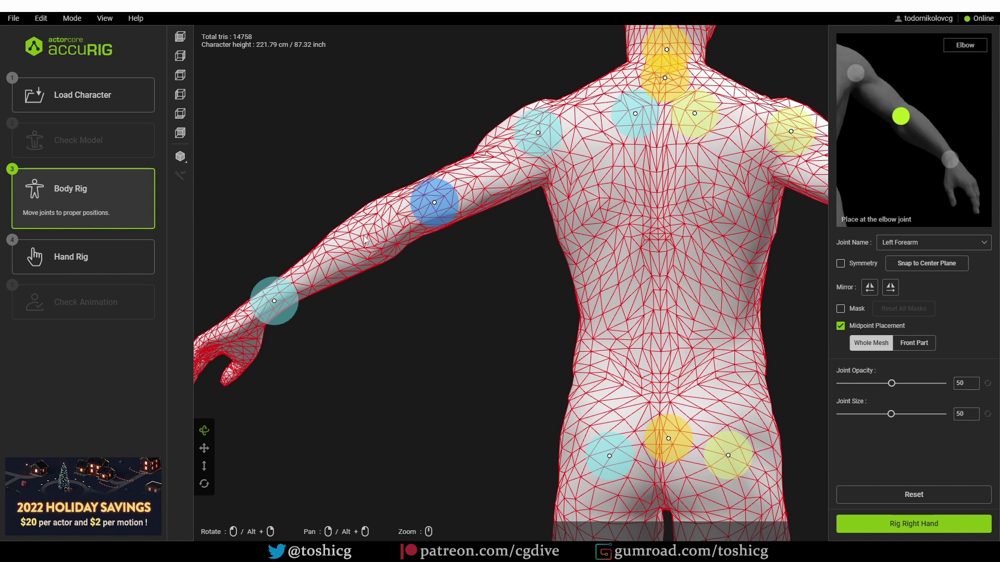
left_click_drag(431, 224, 383, 220)
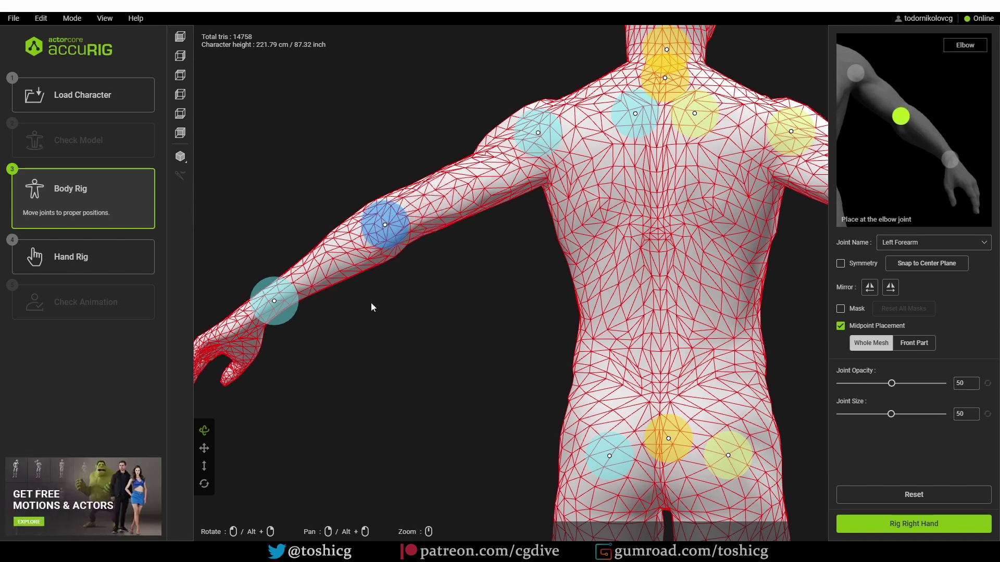
right_click_drag(370, 306, 291, 320)
left_click(283, 306)
left_click_drag(283, 306, 276, 307)
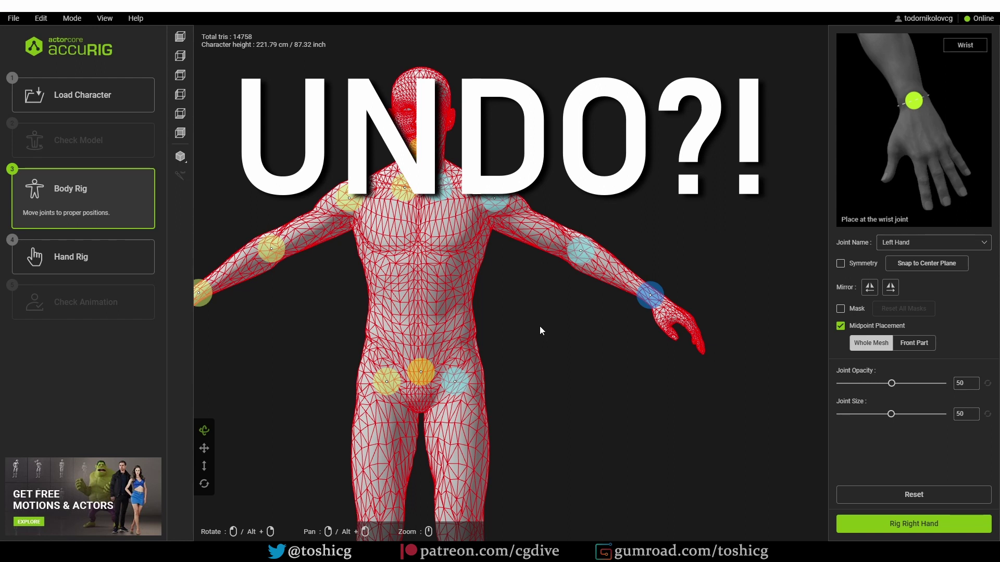
Drag the left shoulder joint up and outward off the body, then zoom in.
left_click_drag(482, 204, 527, 225)
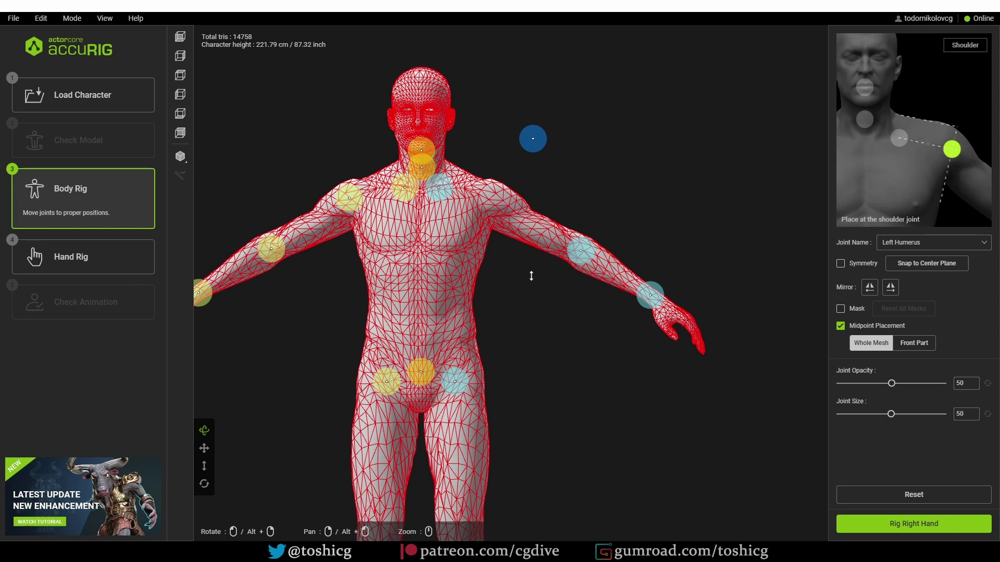
scroll(521, 281, "up", 3)
key("z")
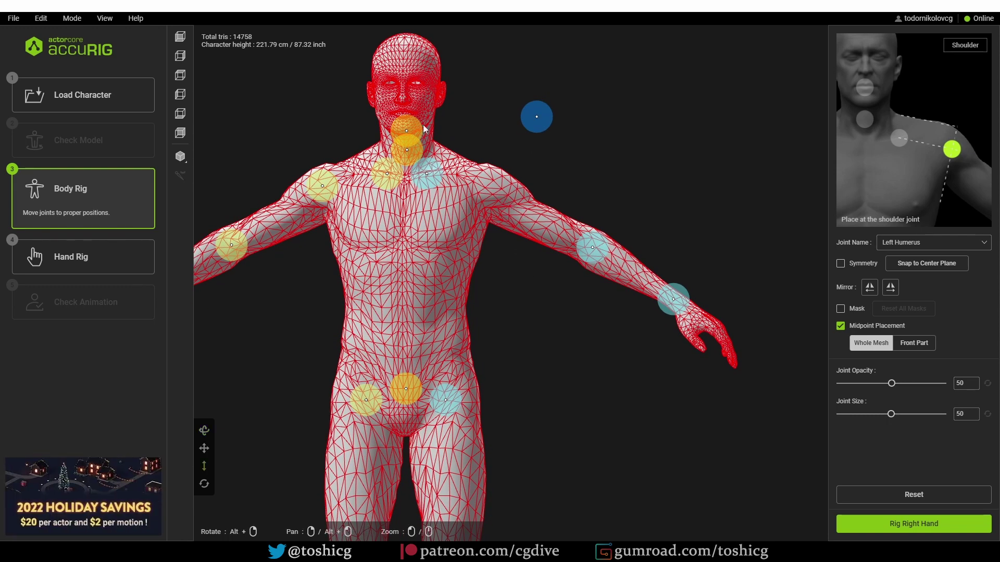
Check the Edit menu for Undo, deselect the joint, and open Help > Feedback Tracker.
left_click(40, 19)
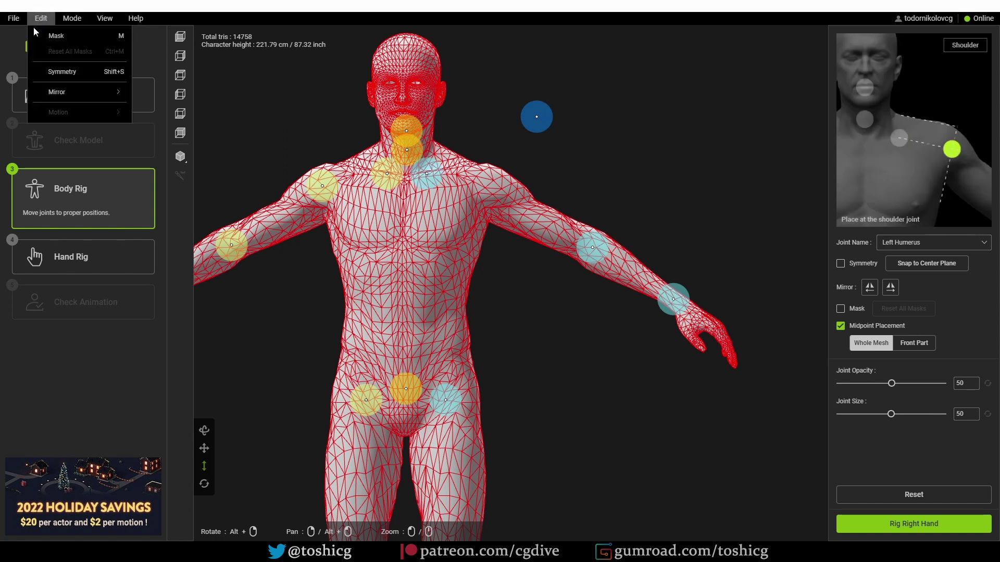
left_click(74, 129)
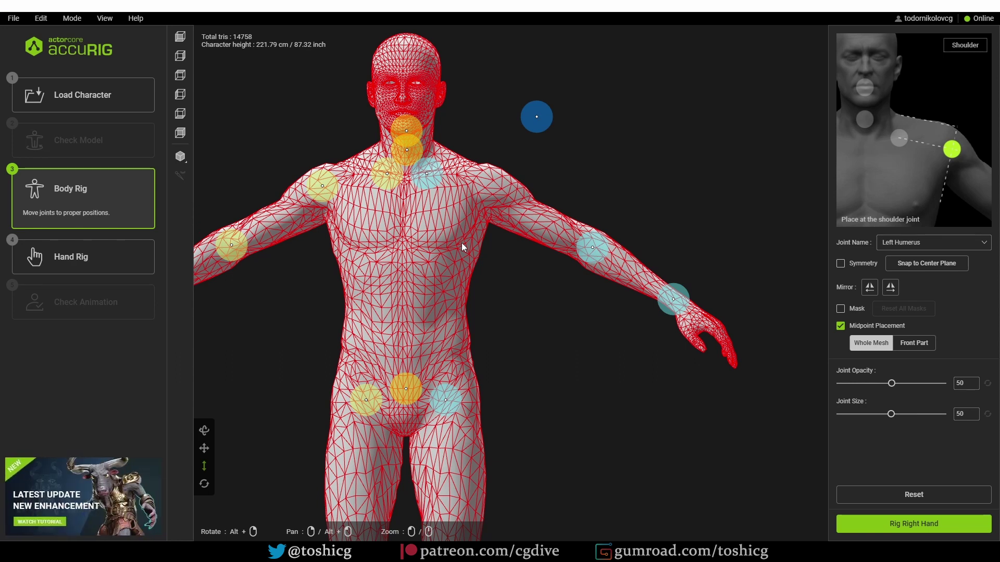
left_click(461, 243)
left_click(136, 19)
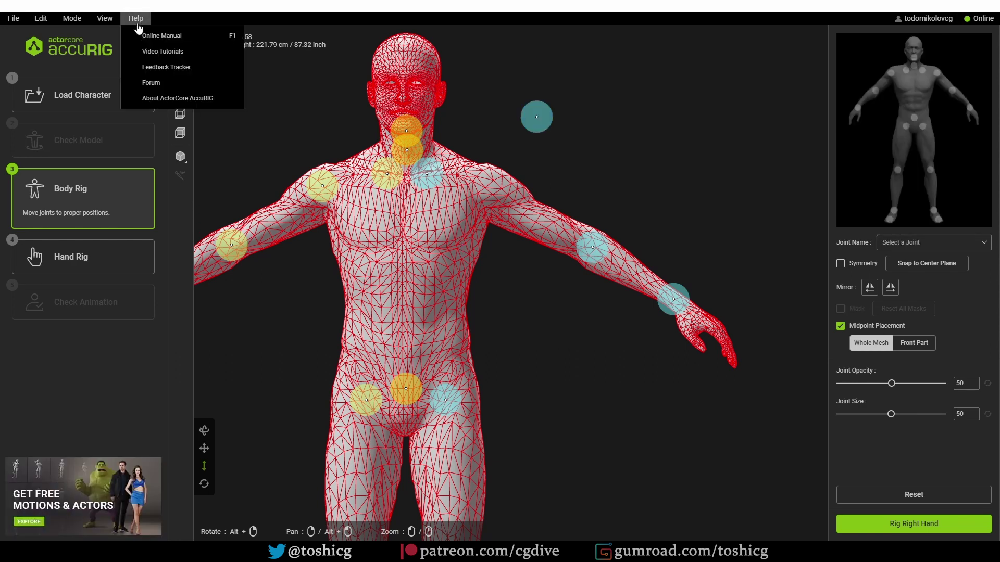
left_click(172, 66)
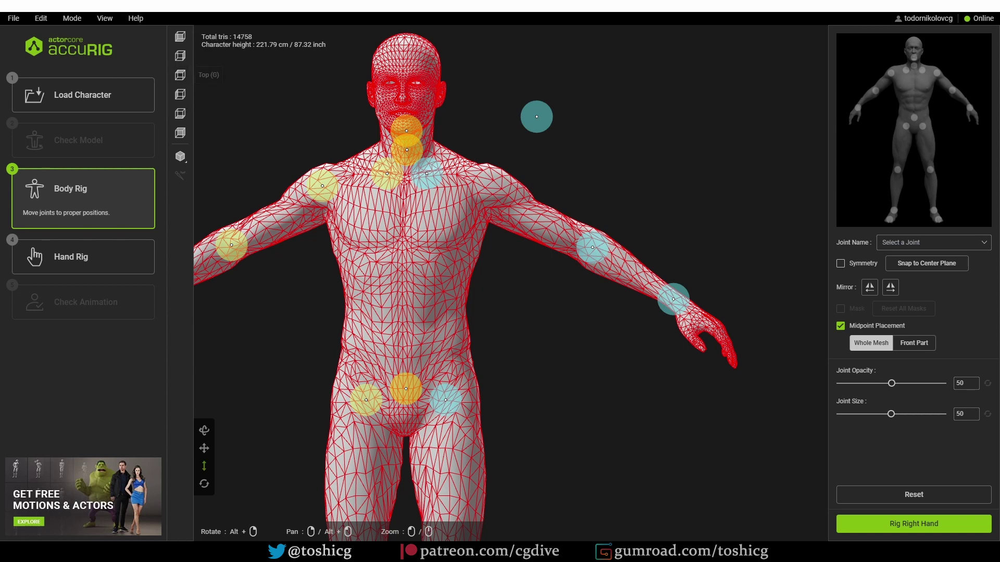
Start a new ActorCore Suggestion tagged AccuRIG with summary 'Undo function for AccuRig'.
left_click(748, 104)
left_click(272, 235)
left_click(254, 414)
left_click(364, 368)
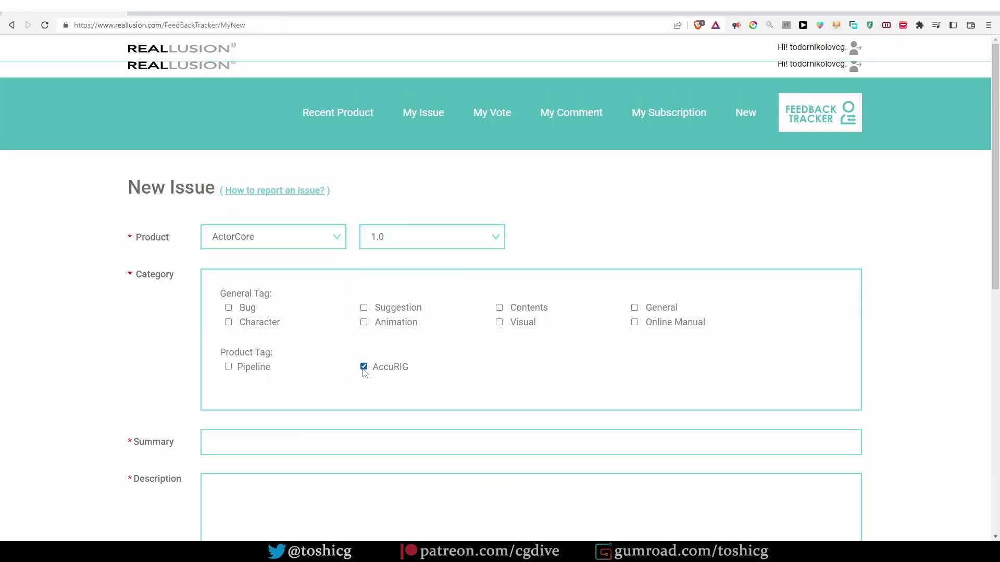
scroll(294, 348, "down", 2)
left_click(295, 346)
type("Undo function for AccuRig")
Describe the missing undo for actions like moving a marker, then publish the issue.
scroll(332, 371, "down", 2)
left_click(332, 371)
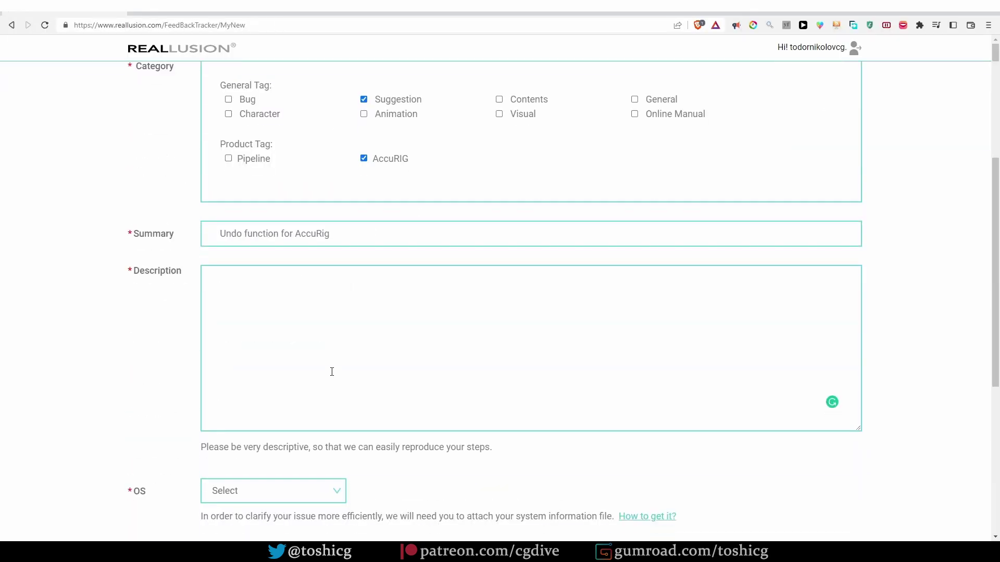
type("AccuRig does not currently allow us to undo a")
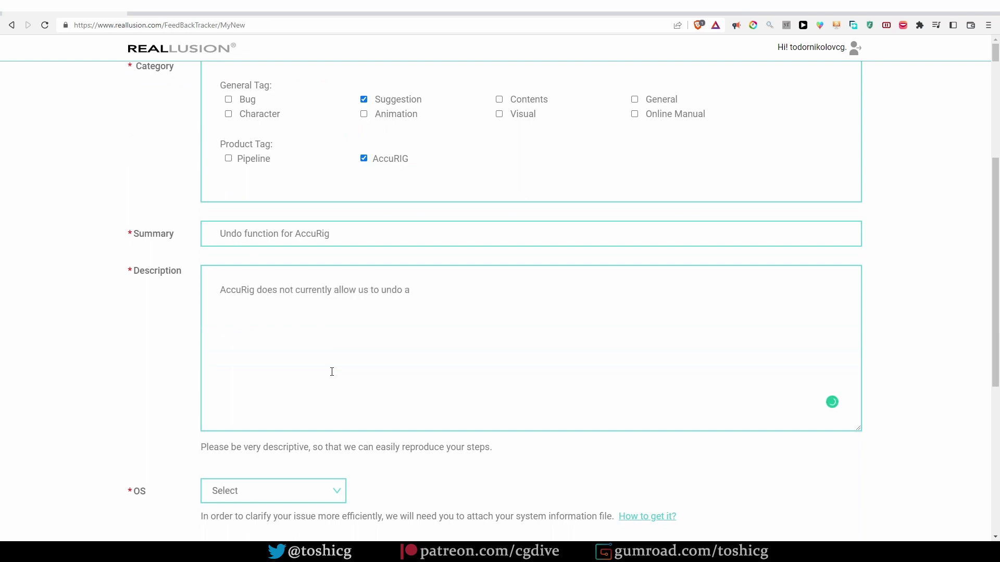
type("n action such as moving a marker Undo is i")
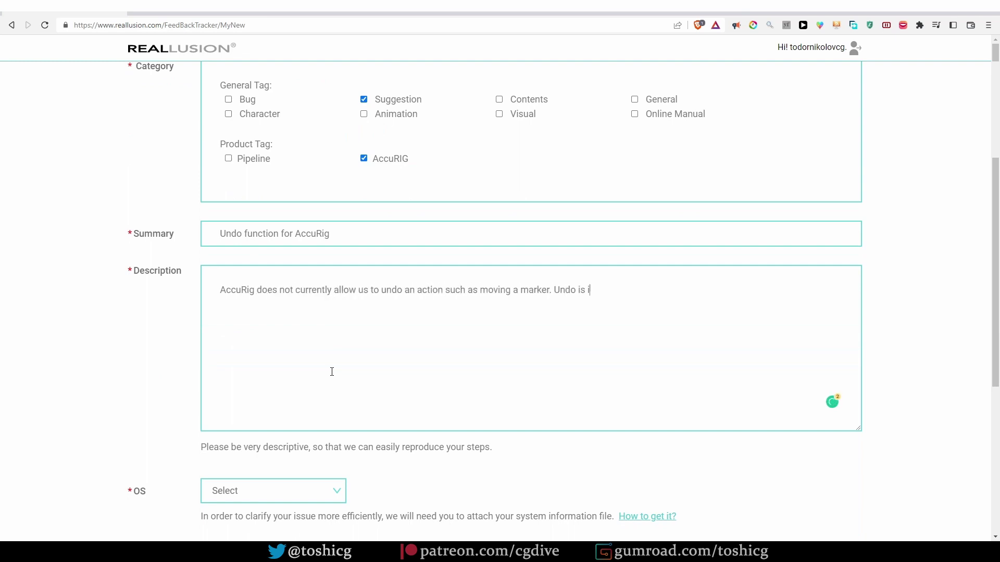
type("n important and coommon feature of most modern software. I hope it can be added to t")
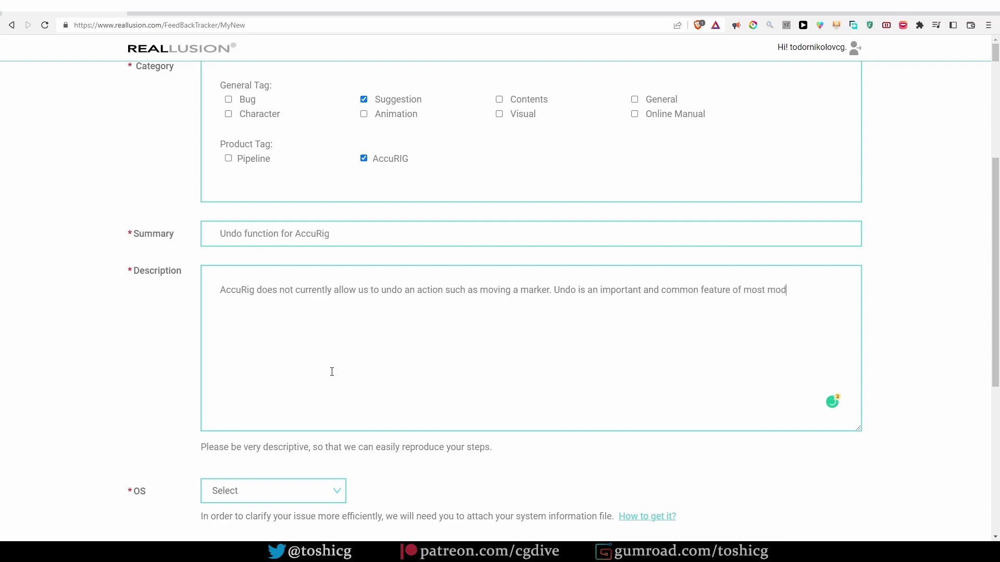
type("he software in a future u")
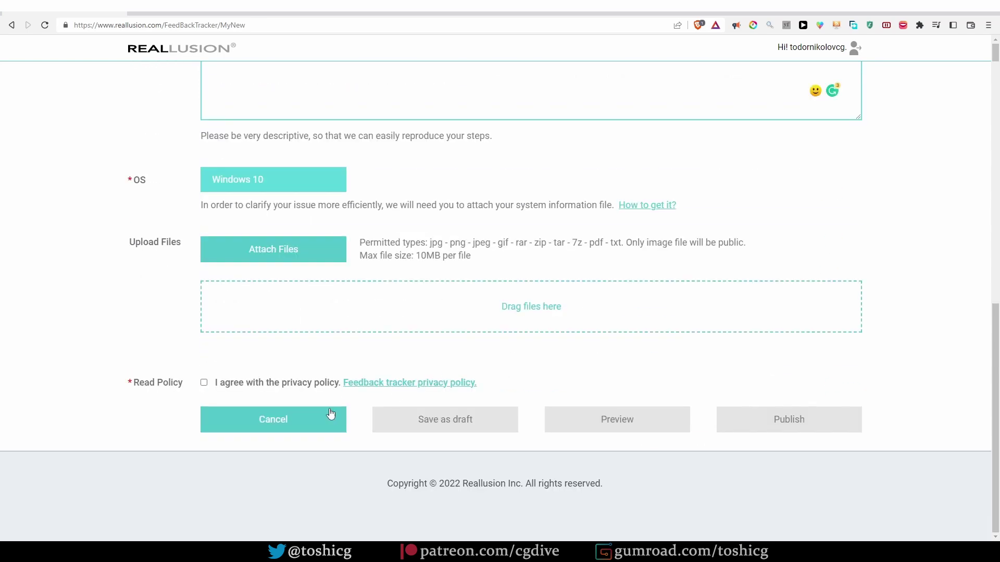
left_click(806, 421)
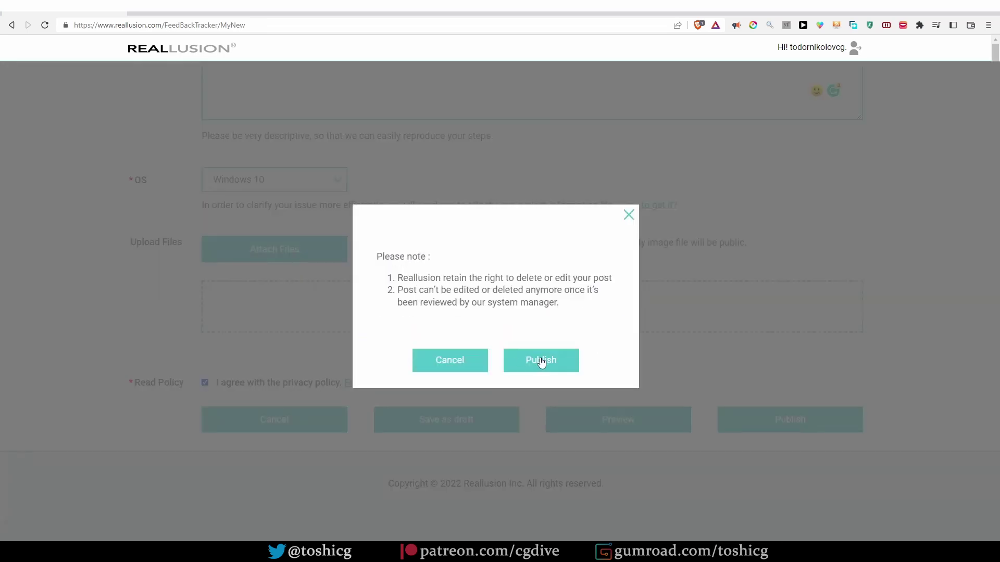
left_click(541, 361)
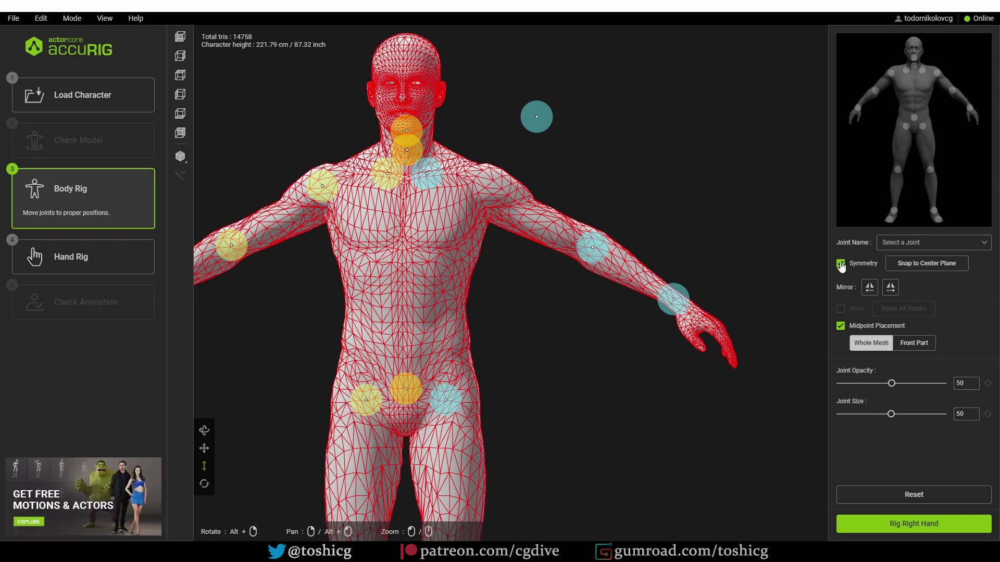
Snap the pelvis joint to the center plane, turn on Symmetry, and lower it to the crotch.
left_click_drag(322, 186, 343, 193)
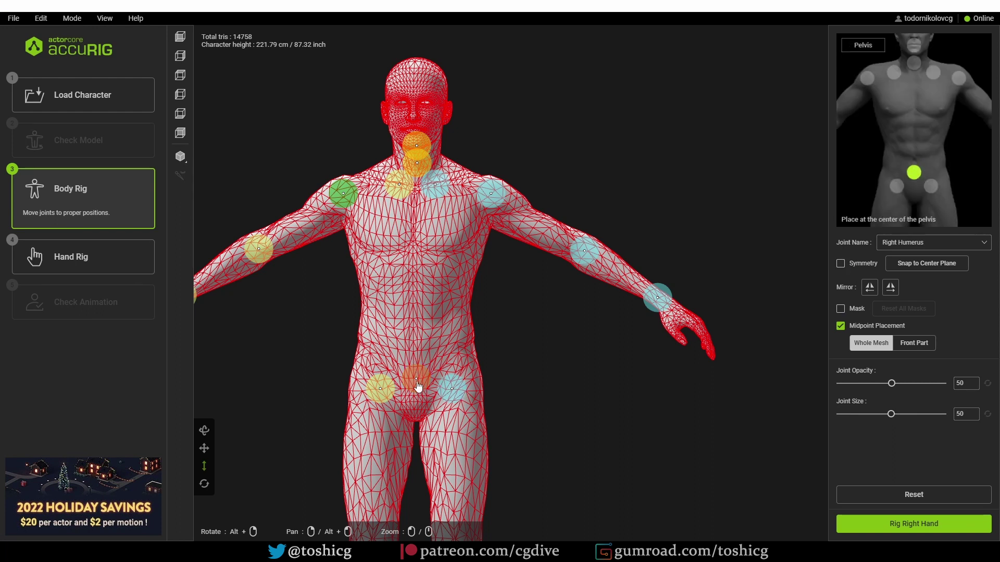
left_click_drag(417, 384, 448, 338)
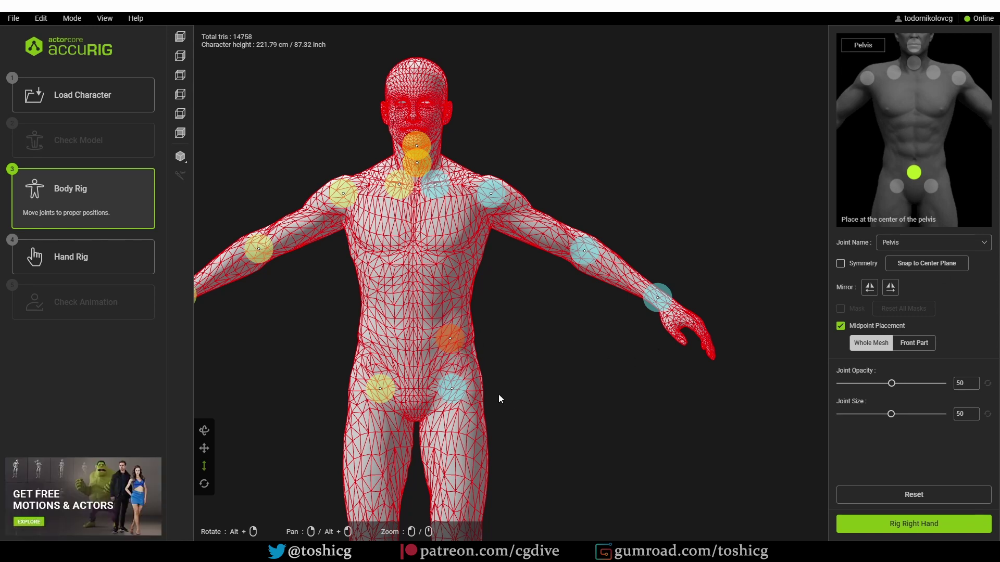
left_click(920, 266)
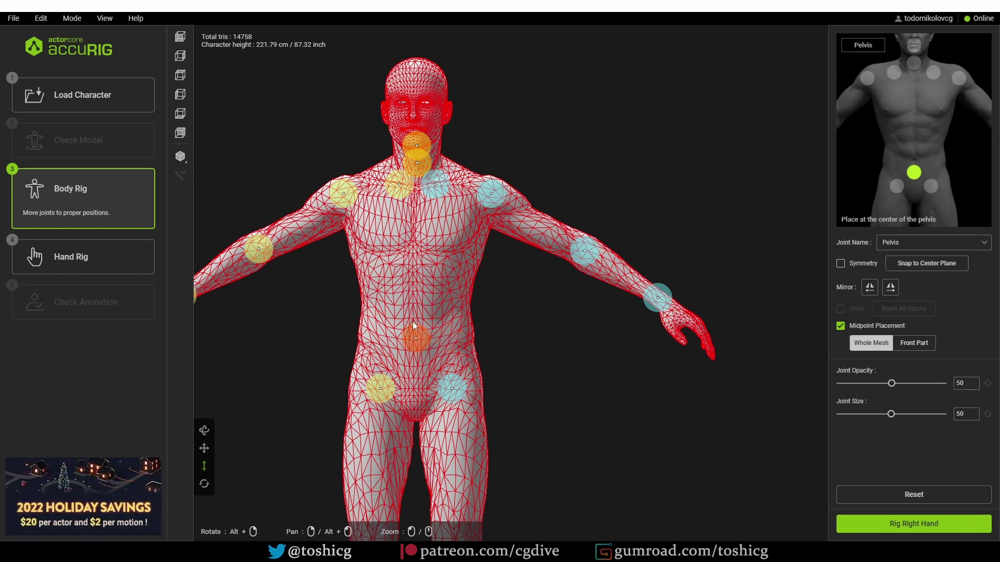
left_click(842, 265)
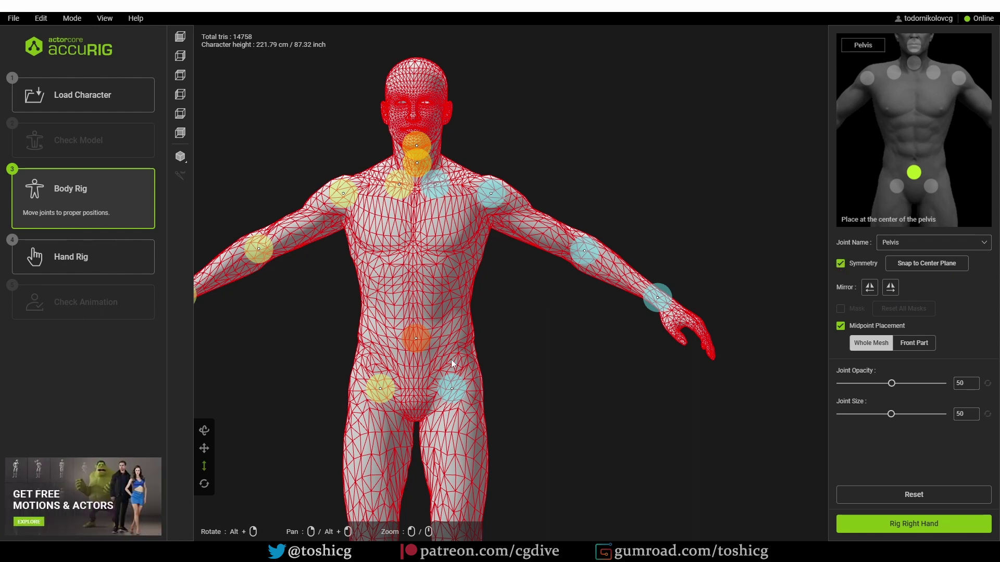
left_click_drag(419, 344, 416, 373)
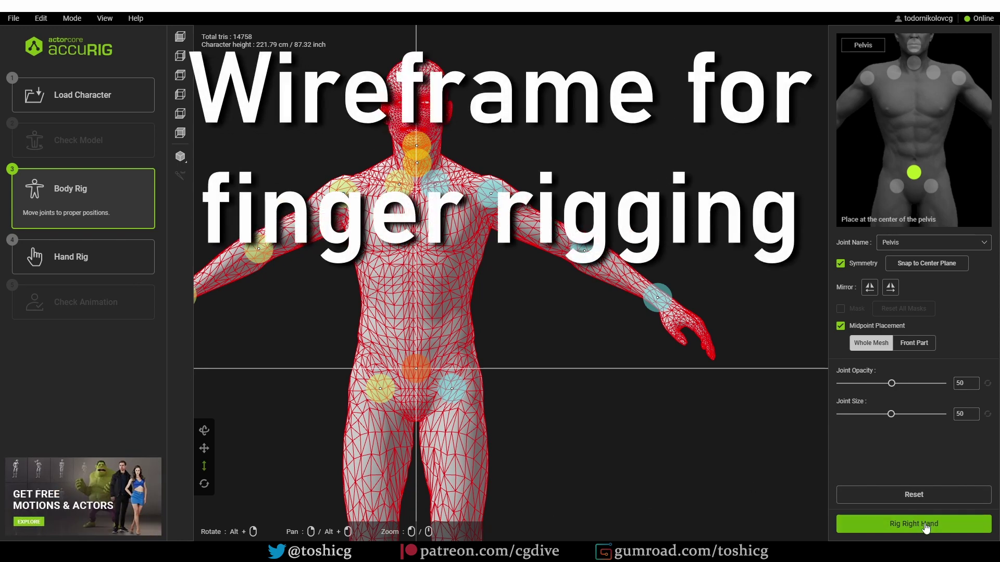
Start rigging the right hand with five fingers.
left_click(927, 526)
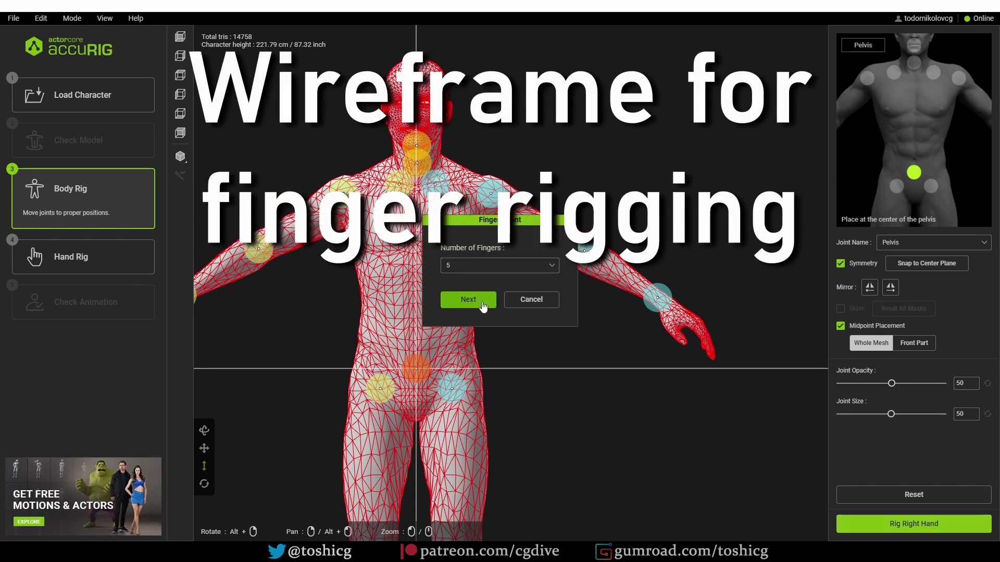
left_click(482, 304)
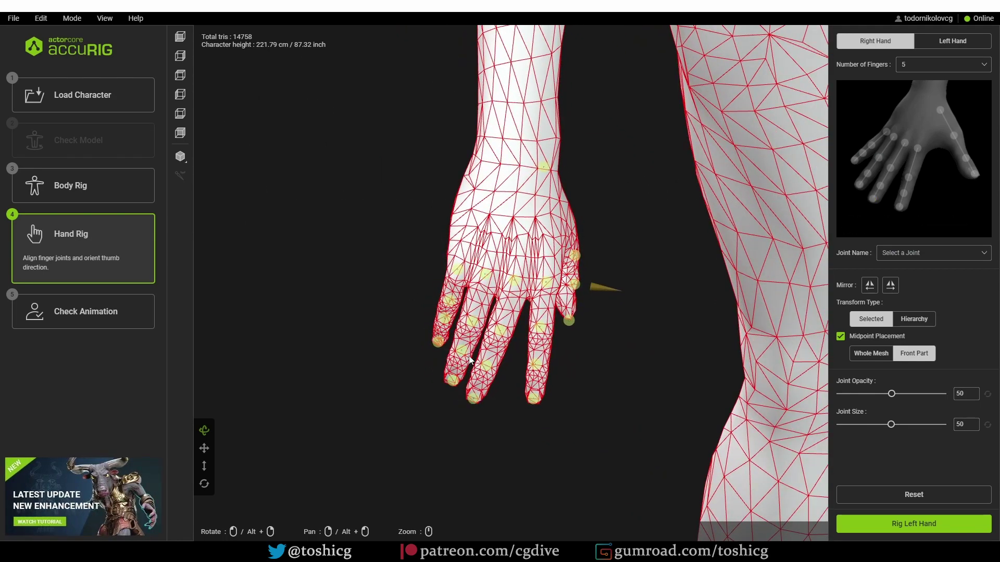
scroll(453, 411, "up", 4)
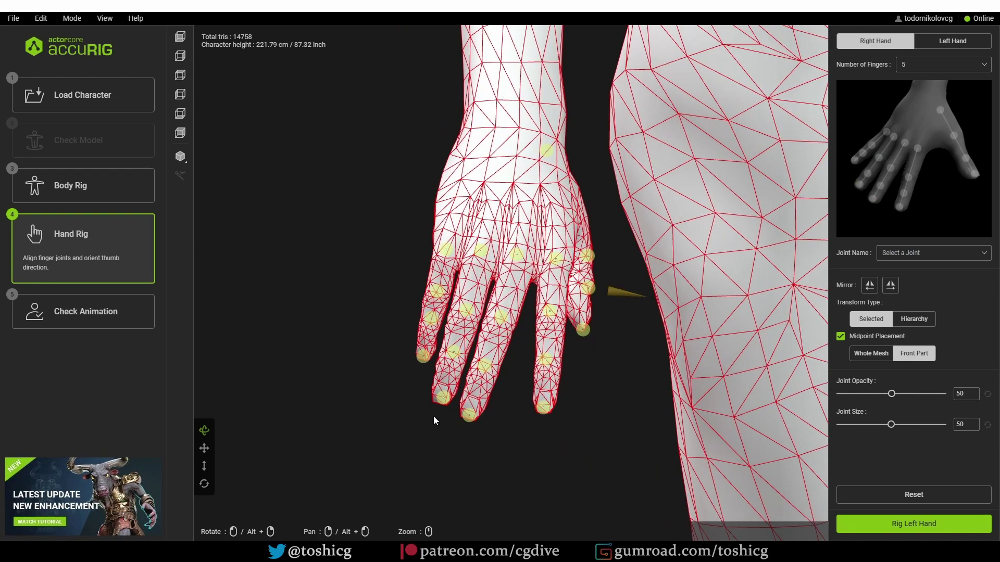
Move the ring, middle, index and pinky joints down along their fingers, realigning the pinky chain.
left_click_drag(459, 315, 457, 333)
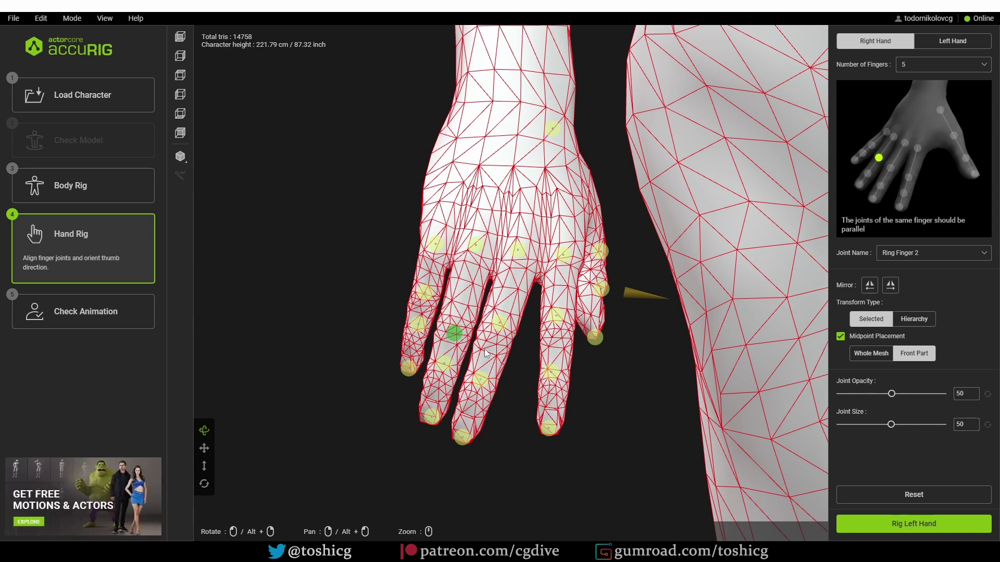
left_click_drag(499, 322, 496, 338)
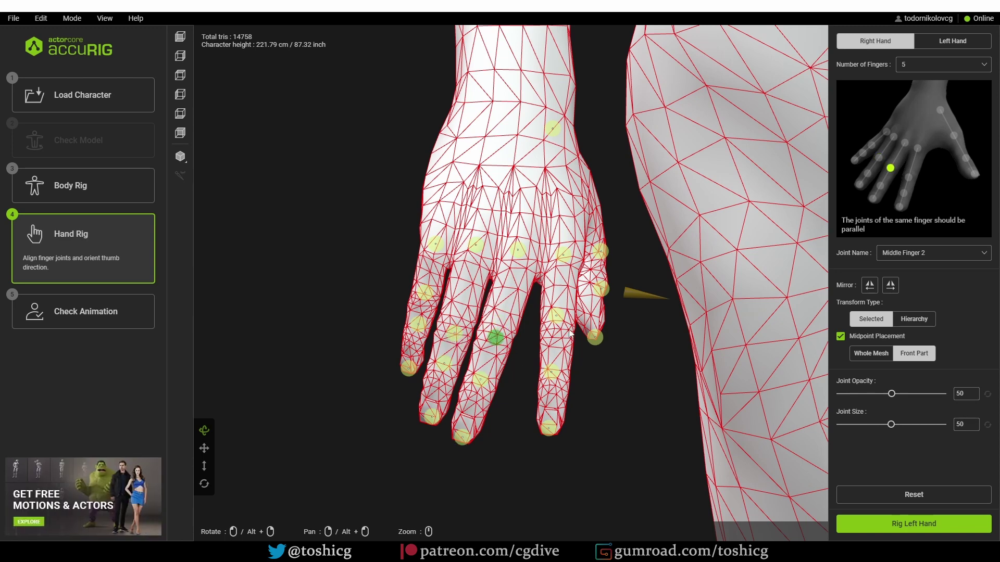
left_click_drag(556, 315, 558, 330)
left_click_drag(418, 324, 412, 341)
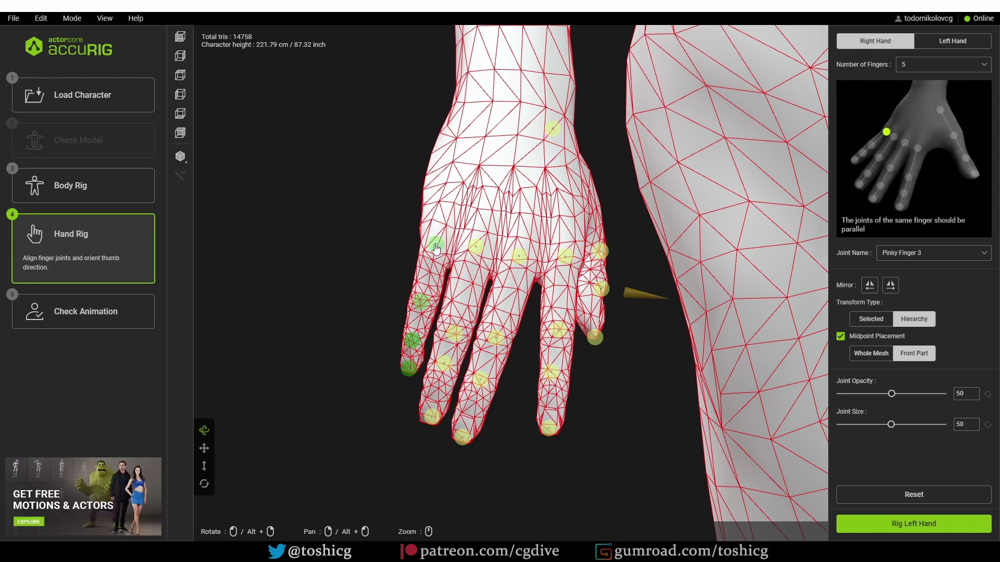
left_click_drag(429, 249, 331, 207)
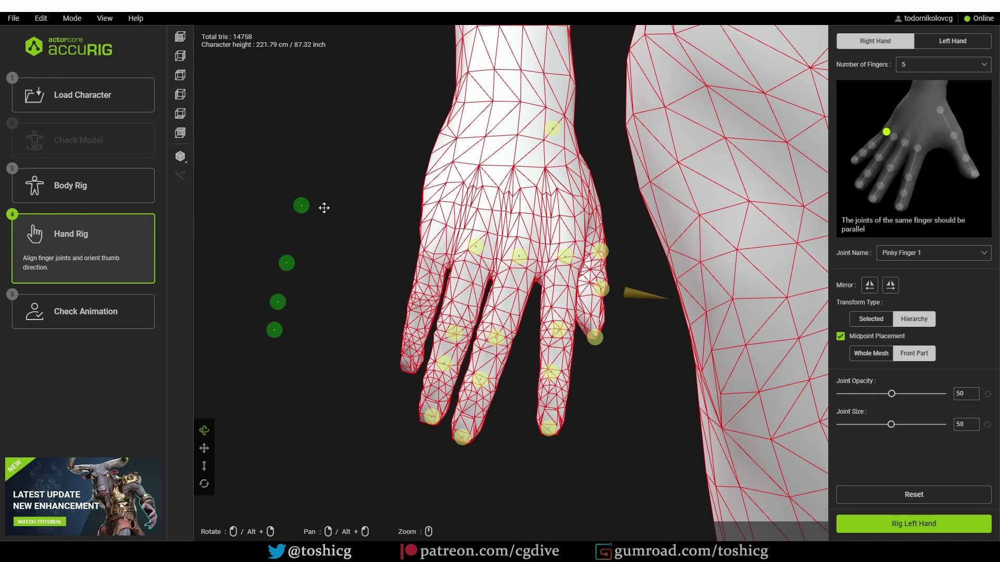
left_click_drag(404, 218, 434, 246)
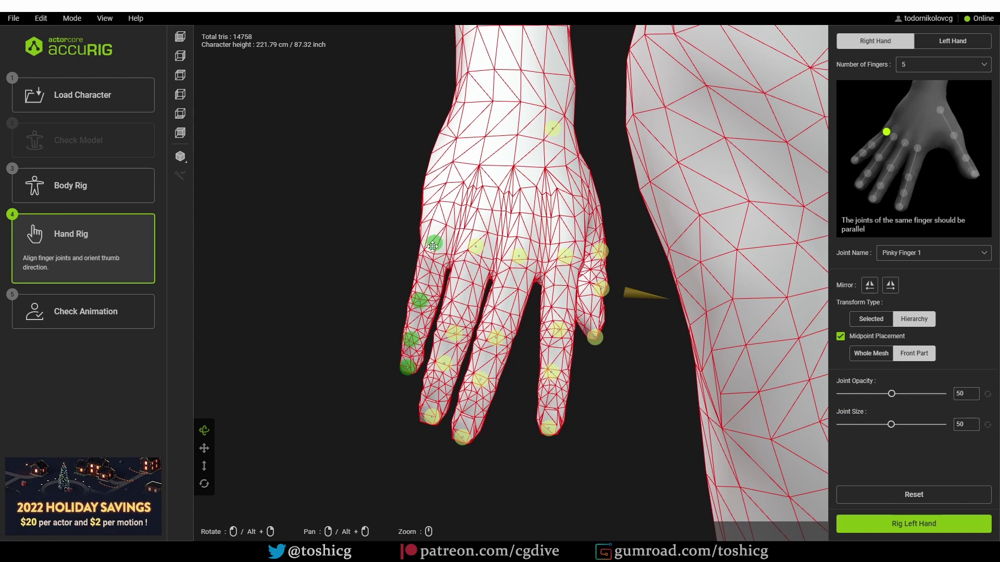
right_click_drag(433, 246, 567, 294)
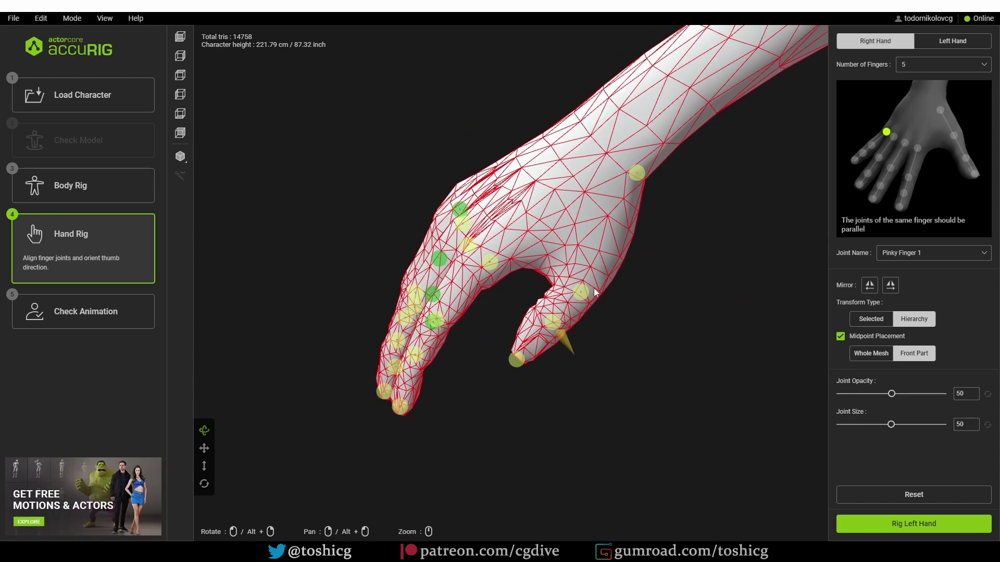
Reposition the right thumb joint chain and tip, check Thumb Finger 3, then proceed to the mirrored left hand.
left_click_drag(581, 297, 541, 341)
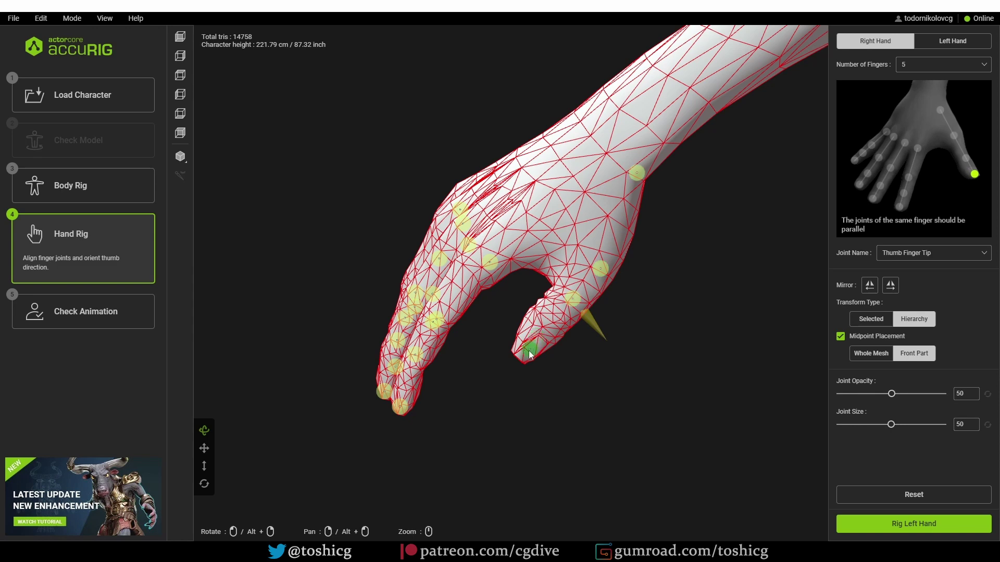
right_click_drag(536, 351, 562, 338)
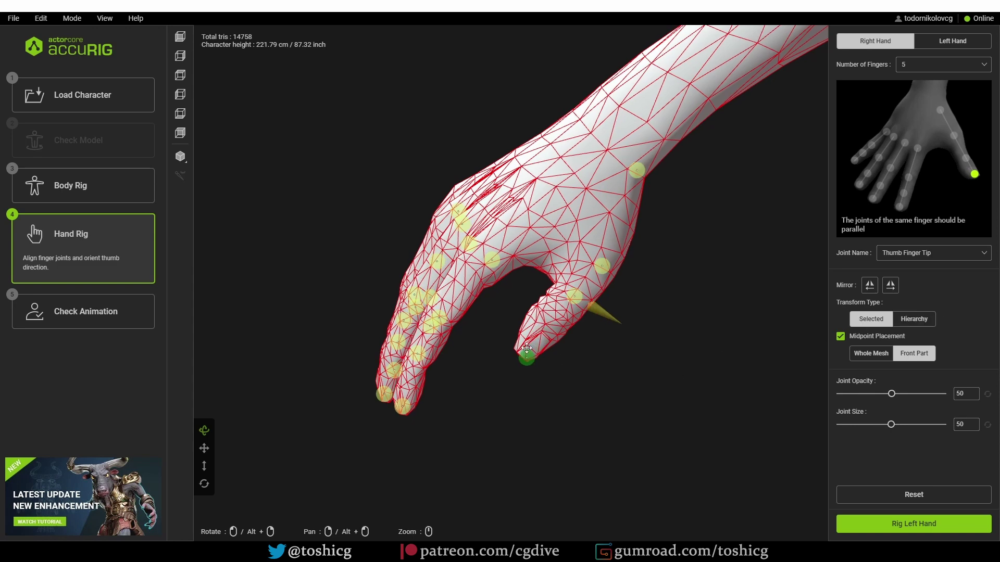
left_click(578, 323)
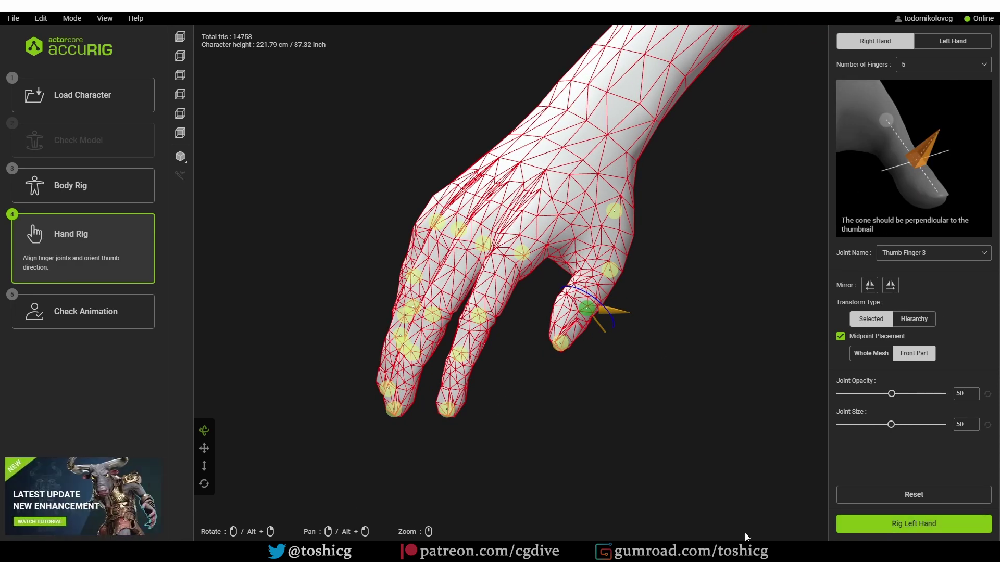
left_click(900, 529)
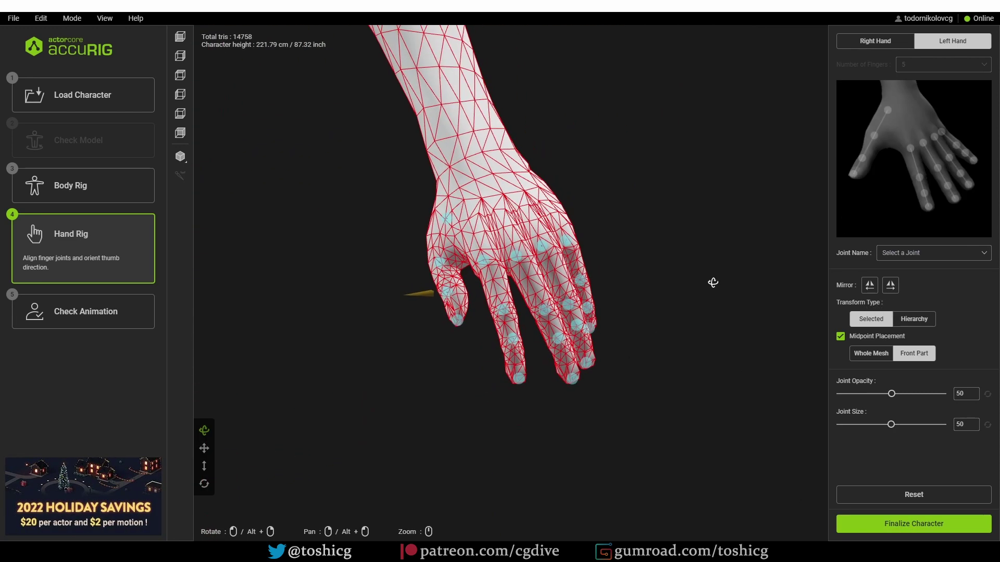
Finalize the character and switch the display mode to Final Render.
left_click(925, 525)
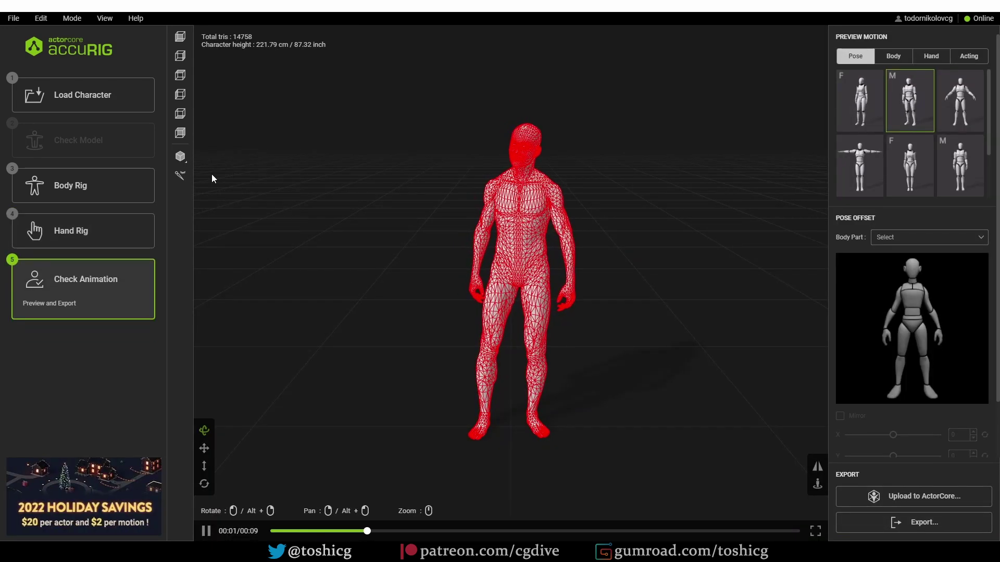
mouse_move(181, 158)
left_click(235, 161)
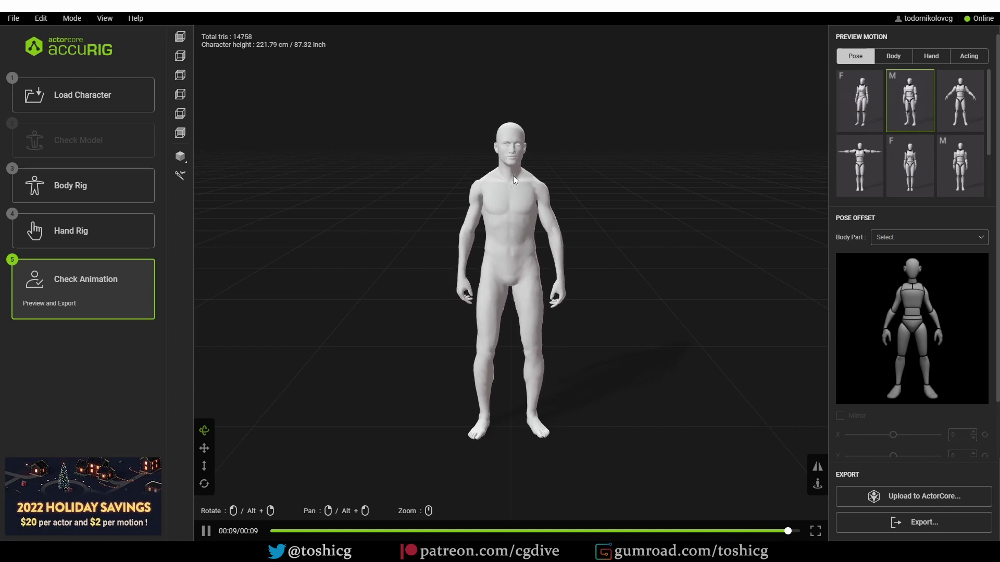
Preview the first Body motion on the rigged character.
left_click(968, 56)
left_click(893, 56)
left_click(872, 128)
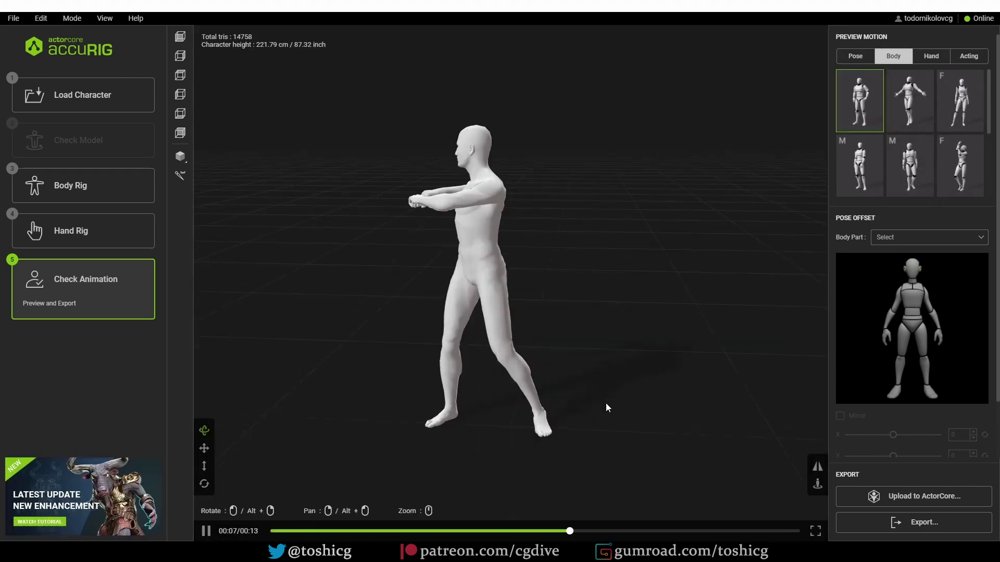
Turn on Show Bones so the skeleton appears over the animating character.
left_click(180, 175)
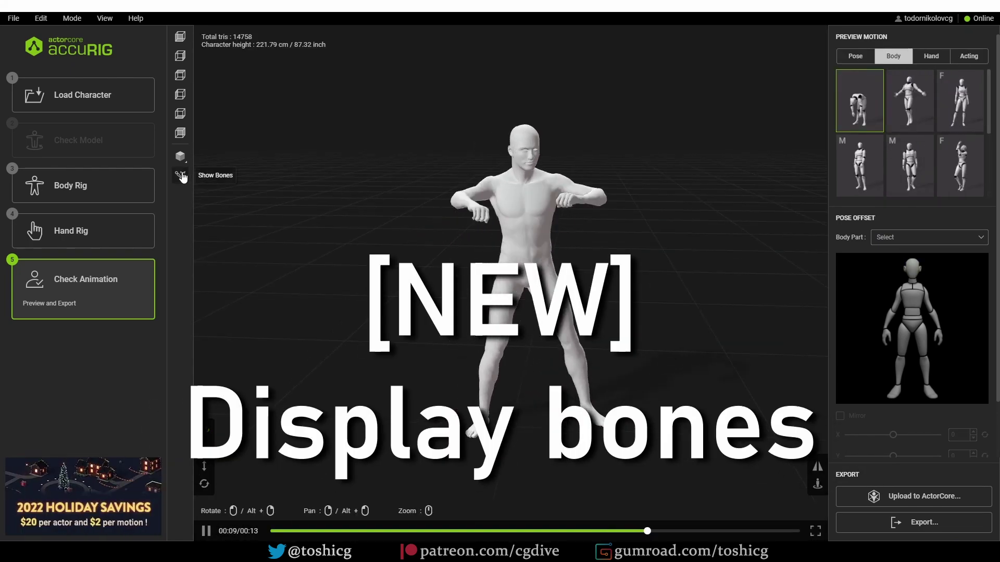